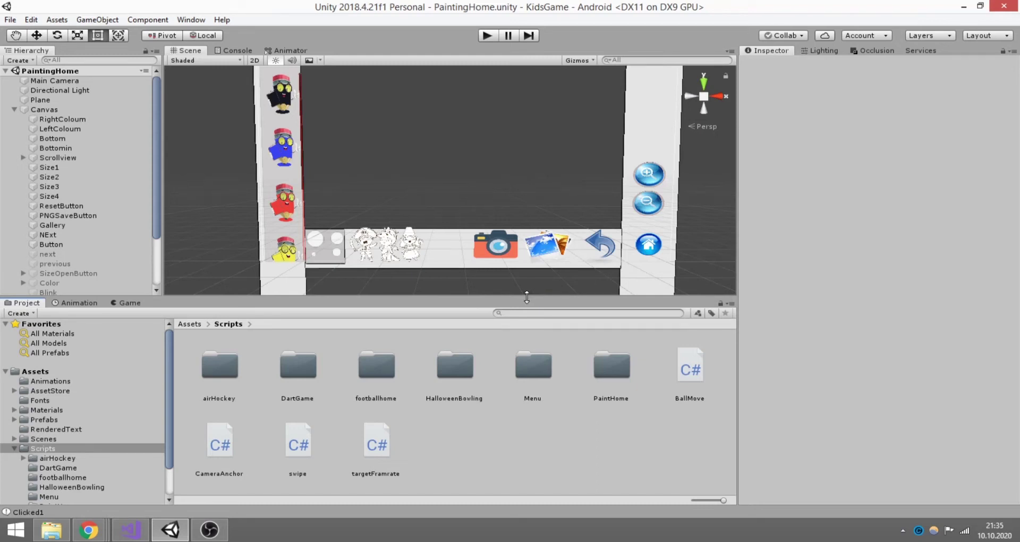
# Start play mode, enlarge the game view, load the princess drawing and scribble on it
pyautogui.click(484, 36)
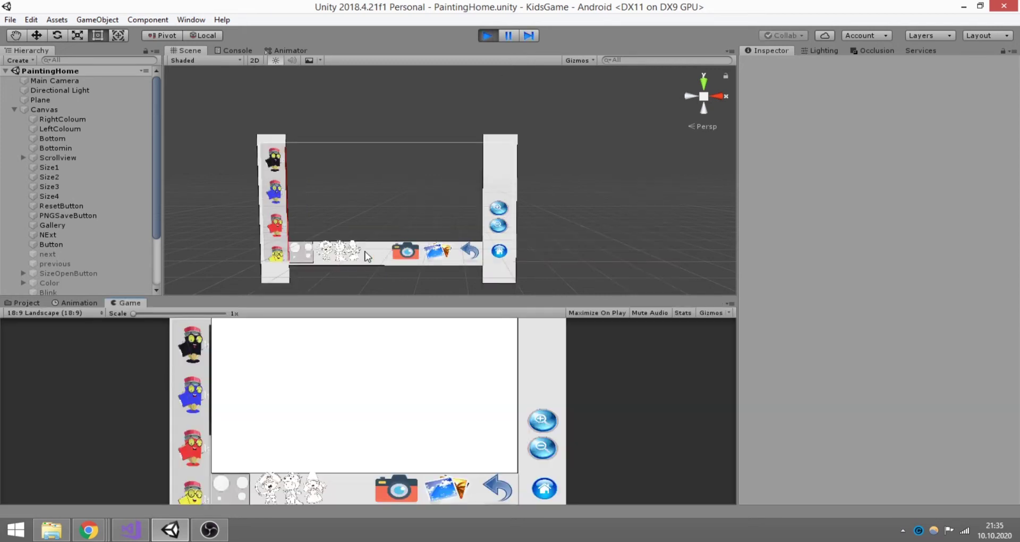
pyautogui.moveTo(376, 298); pyautogui.dragTo(408, 147)
pyautogui.click(247, 470)
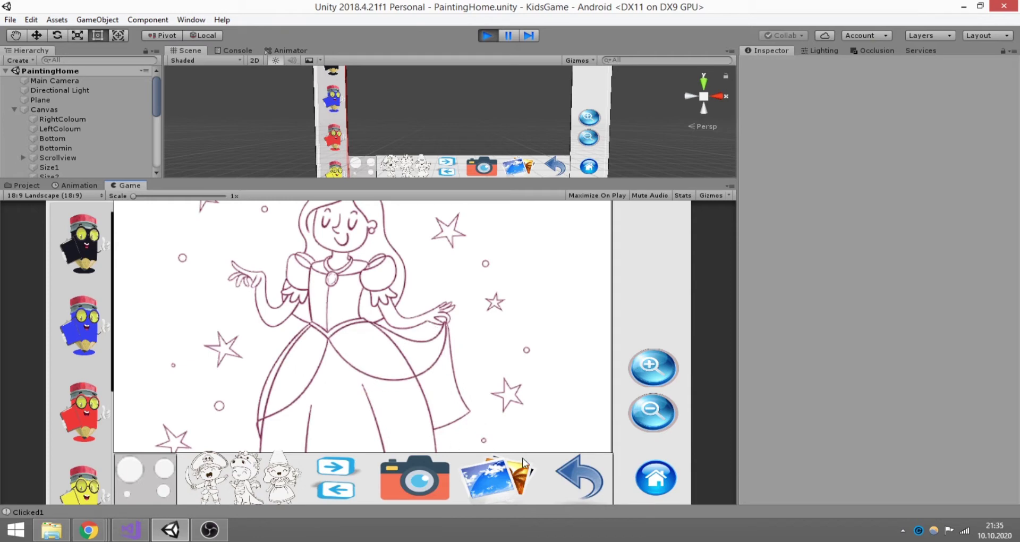
pyautogui.moveTo(577, 338)
pyautogui.mouseDown()
pyautogui.moveTo(361, 332)
pyautogui.moveTo(514, 330)
pyautogui.moveTo(451, 263)
pyautogui.mouseUp()
# Zoom the drawing canvas in and out, painting strokes on the princess
pyautogui.click(642, 366)
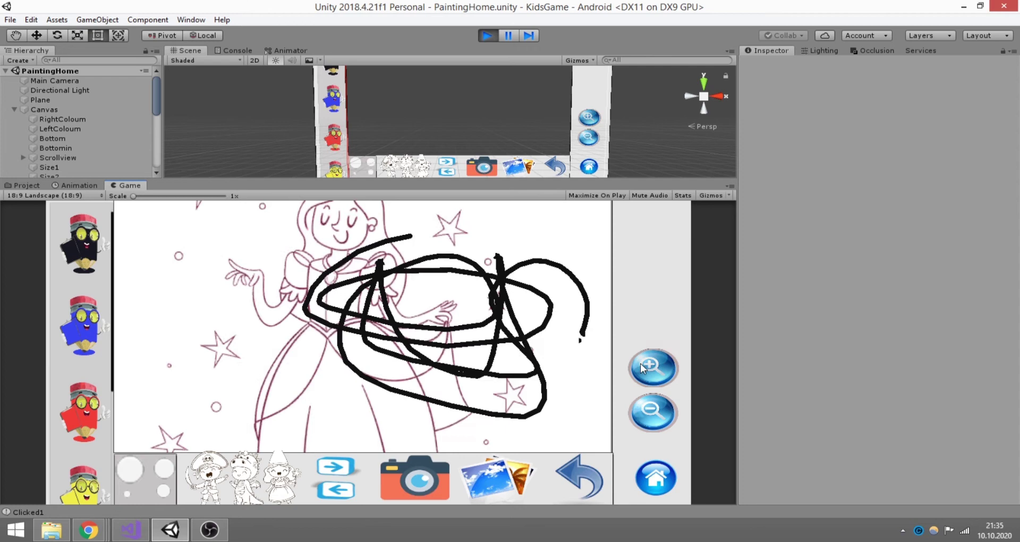
pyautogui.moveTo(249, 320); pyautogui.dragTo(254, 372)
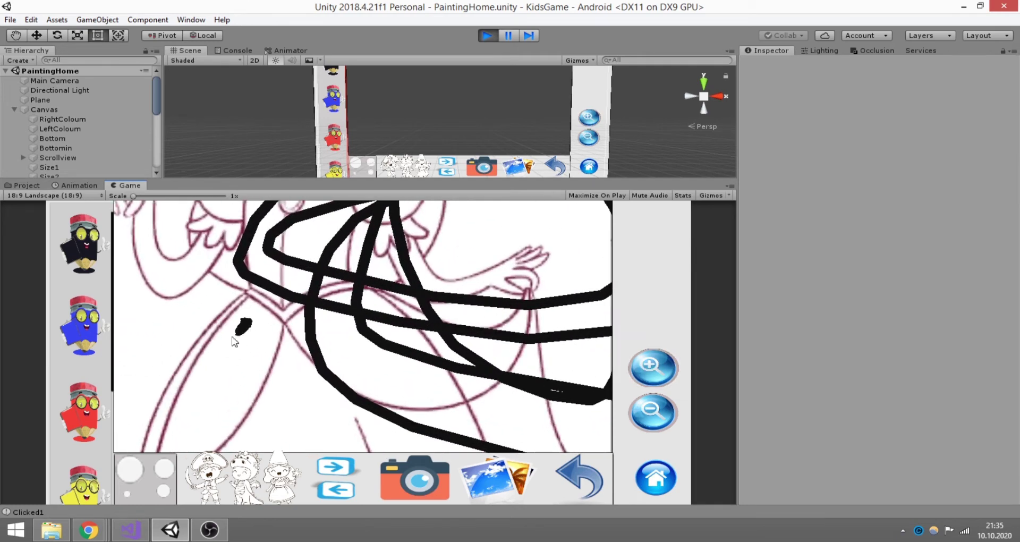
pyautogui.click(633, 413)
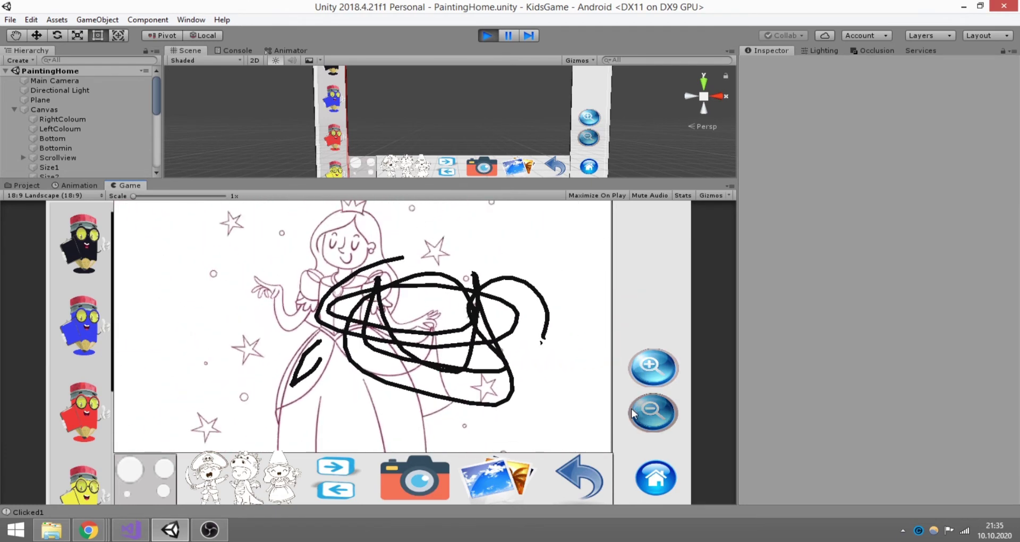
pyautogui.moveTo(200, 261)
pyautogui.mouseDown()
pyautogui.moveTo(526, 272)
pyautogui.moveTo(605, 359)
pyautogui.moveTo(478, 244)
pyautogui.moveTo(287, 409)
pyautogui.moveTo(402, 307)
pyautogui.mouseUp()
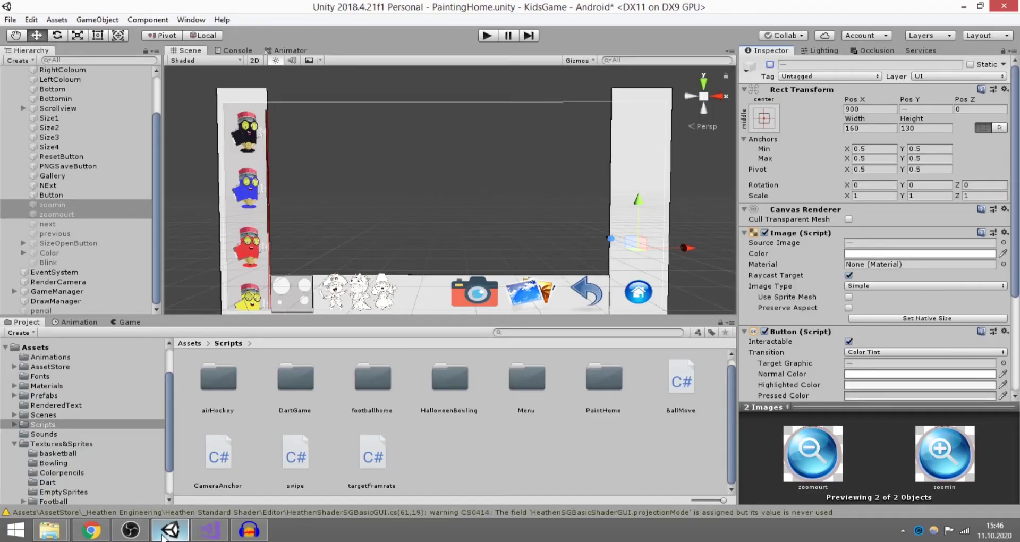
# Restart play mode and lower the Main Camera size to about 21, zooming the picture
pyautogui.click(131, 529)
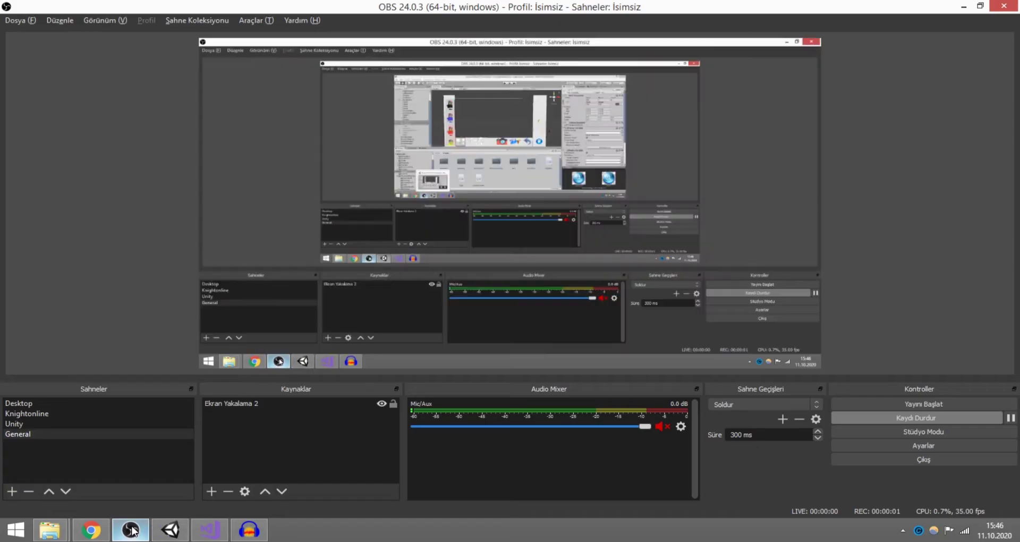
pyautogui.click(131, 530)
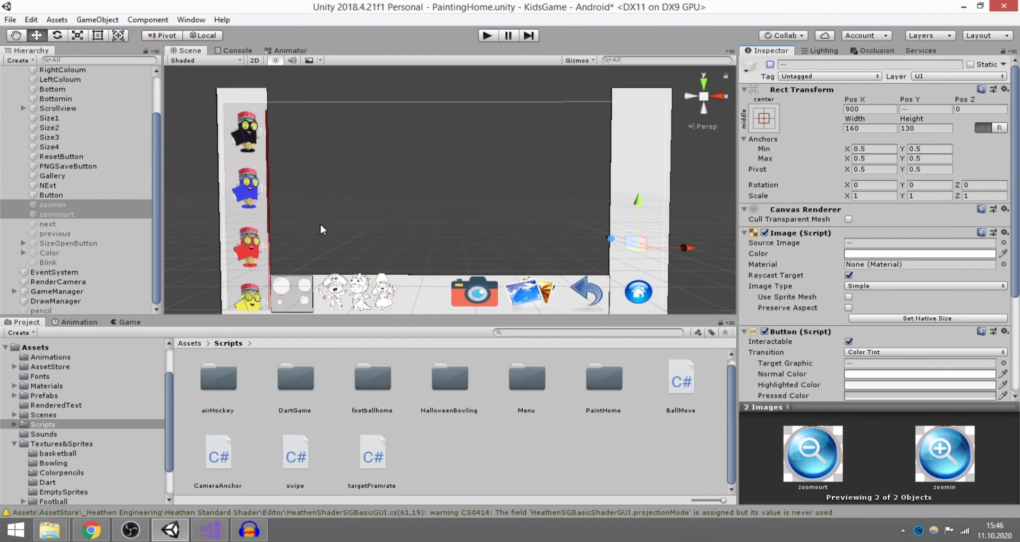
pyautogui.click(484, 34)
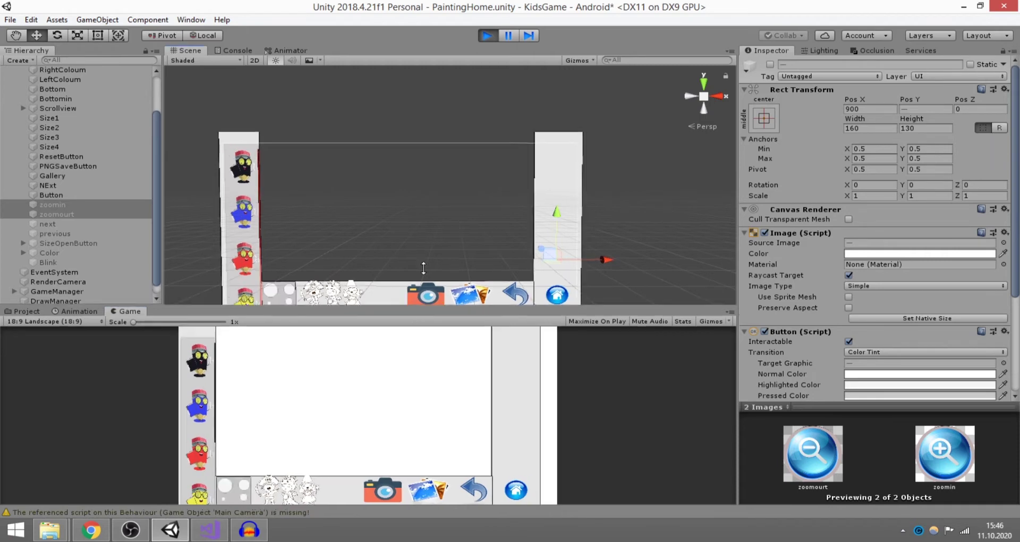
pyautogui.click(277, 485)
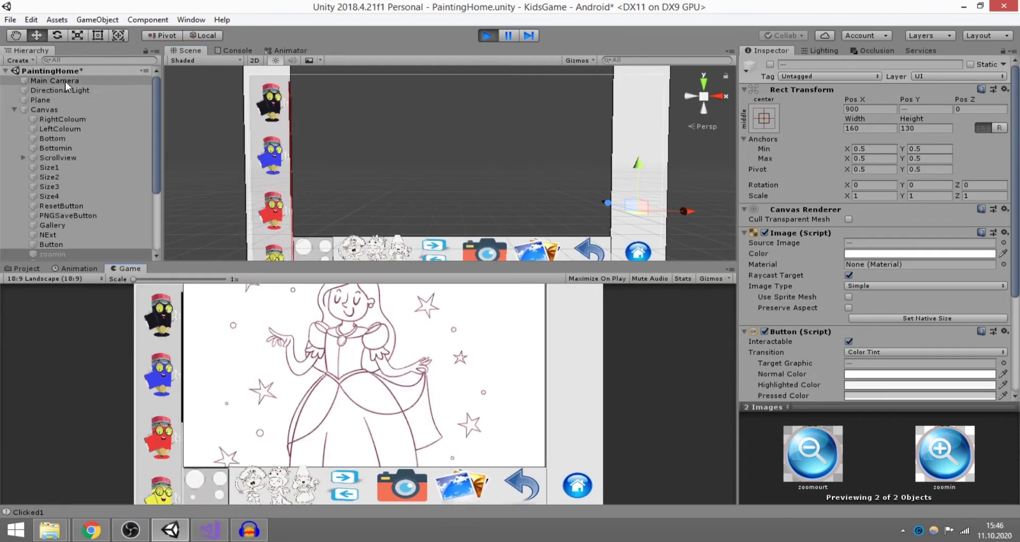
pyautogui.moveTo(848, 193)
pyautogui.mouseDown()
pyautogui.moveTo(867, 181)
pyautogui.moveTo(866, 207)
pyautogui.moveTo(776, 210)
pyautogui.mouseUp()
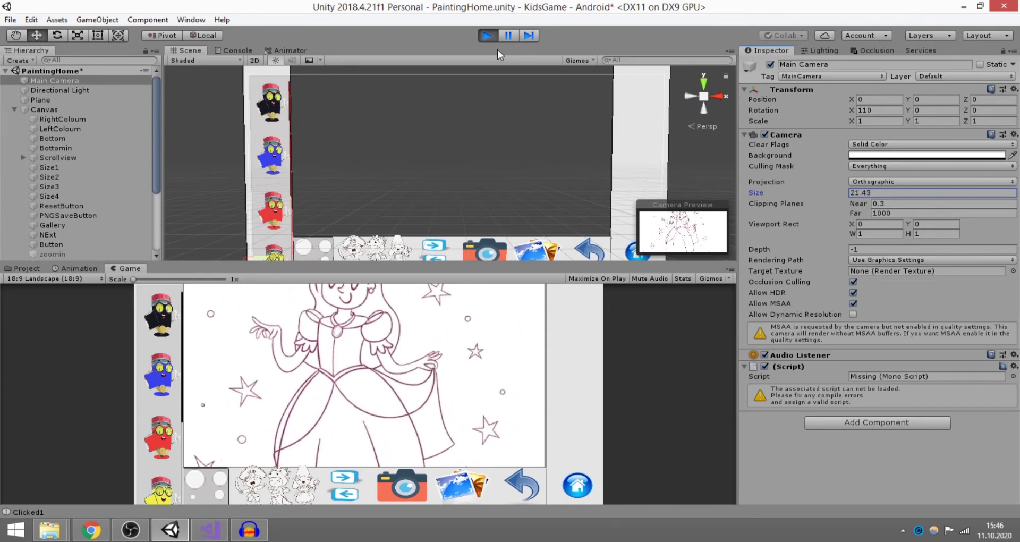
# Stop play mode and create a C# script named Scenezoom in the Scripts folder
pyautogui.click(488, 35)
pyautogui.rightClick(502, 425)
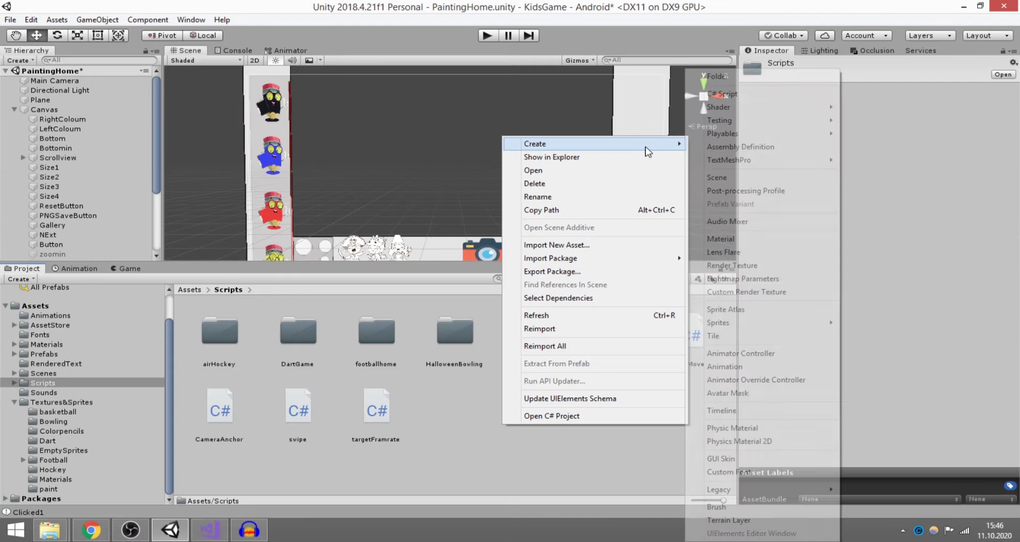
pyautogui.click(726, 95)
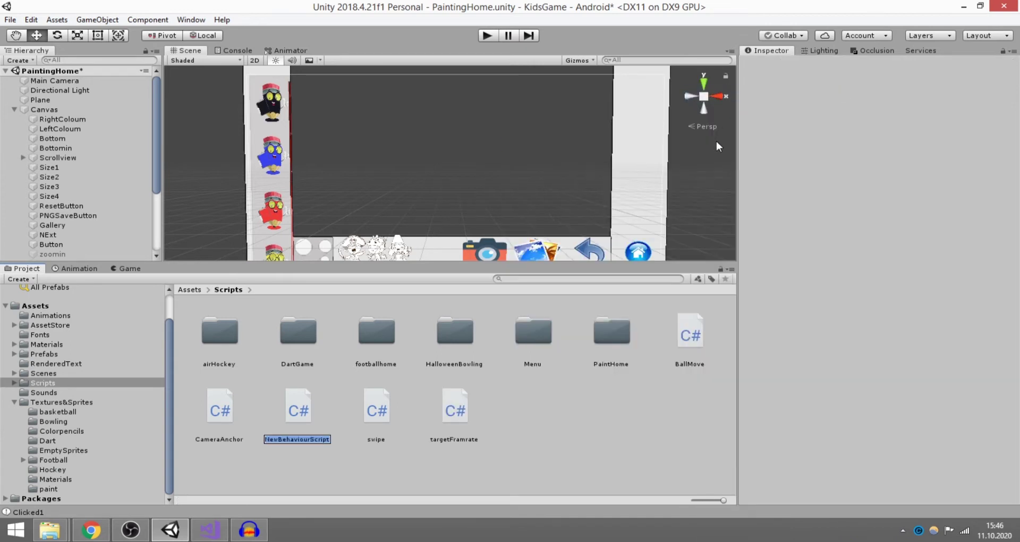
pyautogui.write('Sce')
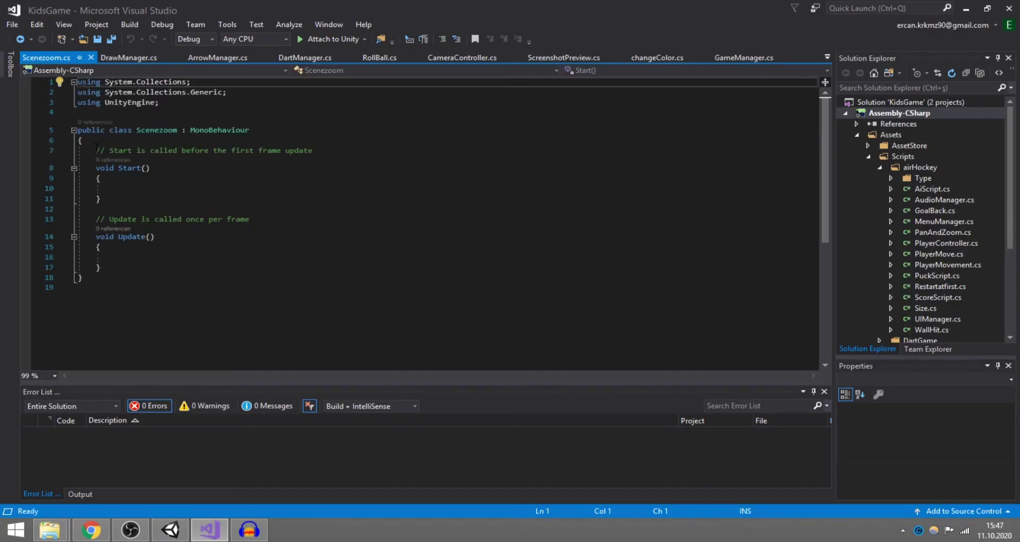
# Delete Start and the Update comment, then declare bool iszoomin and iszoomout
pyautogui.moveTo(96, 151); pyautogui.dragTo(98, 209)
pyautogui.press('Delete')
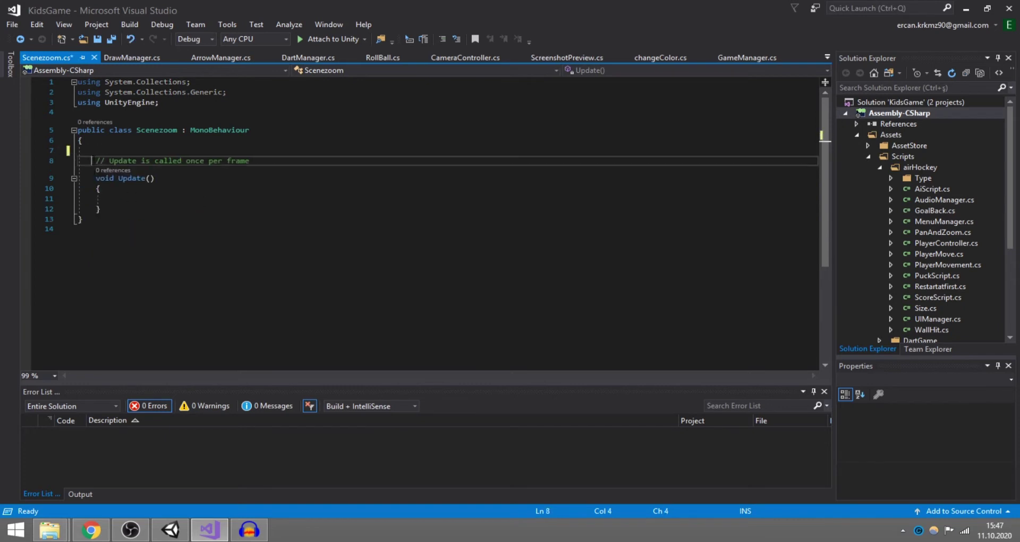
pyautogui.moveTo(96, 161); pyautogui.dragTo(249, 160)
pyautogui.press('Delete')
pyautogui.write('bo')
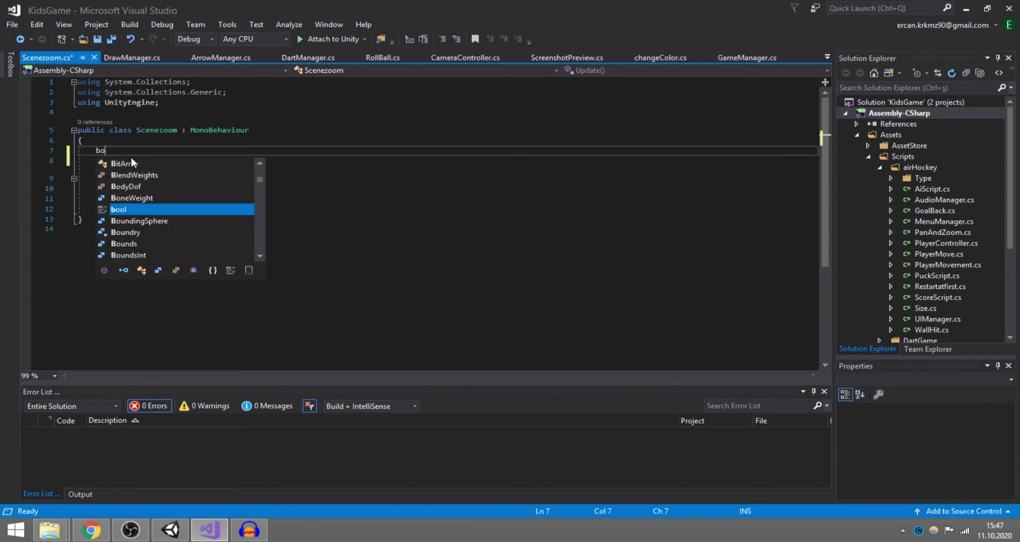
pyautogui.write('ol iszoomi')
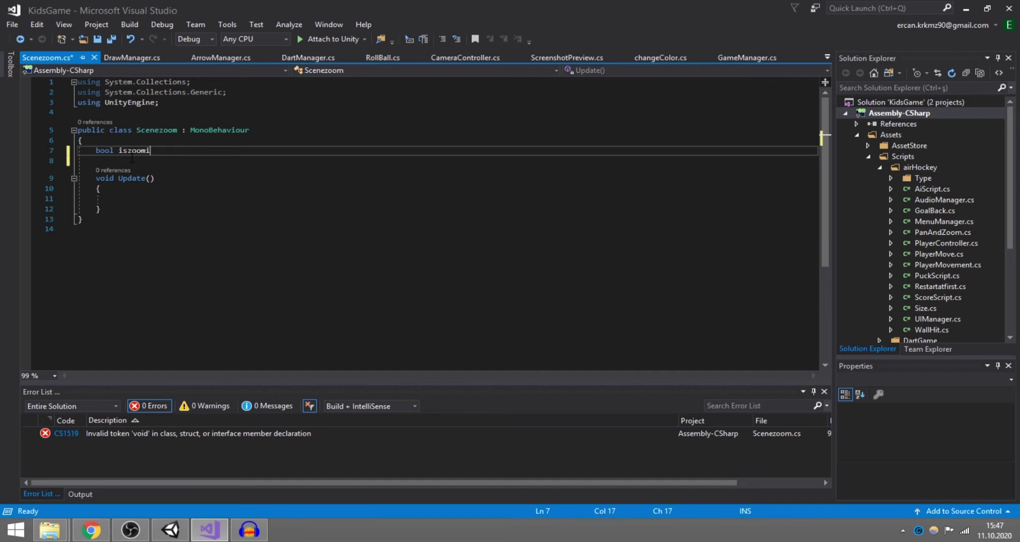
pyautogui.write('n;')
pyautogui.press('Return')
pyautogui.write('bool')
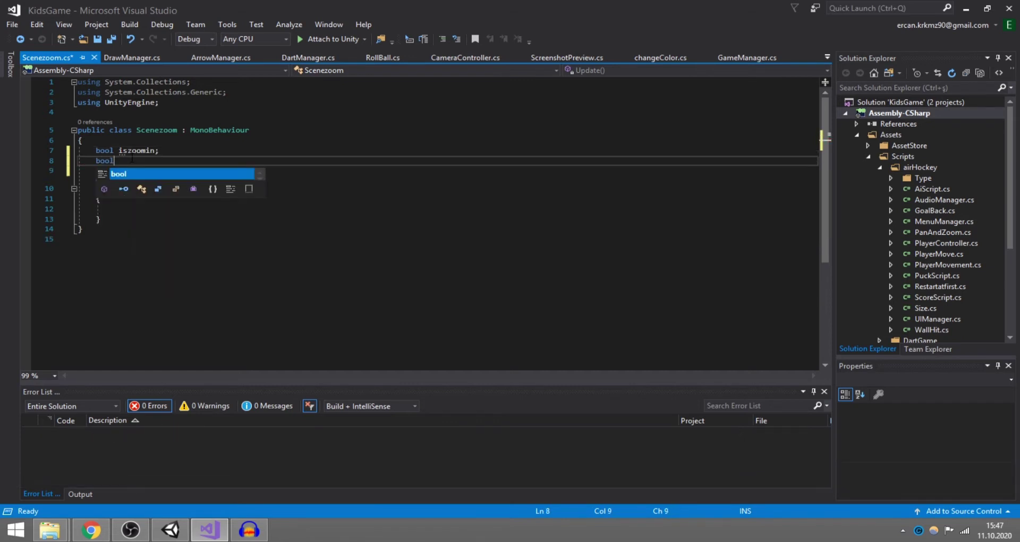
pyautogui.write(' iszoom')
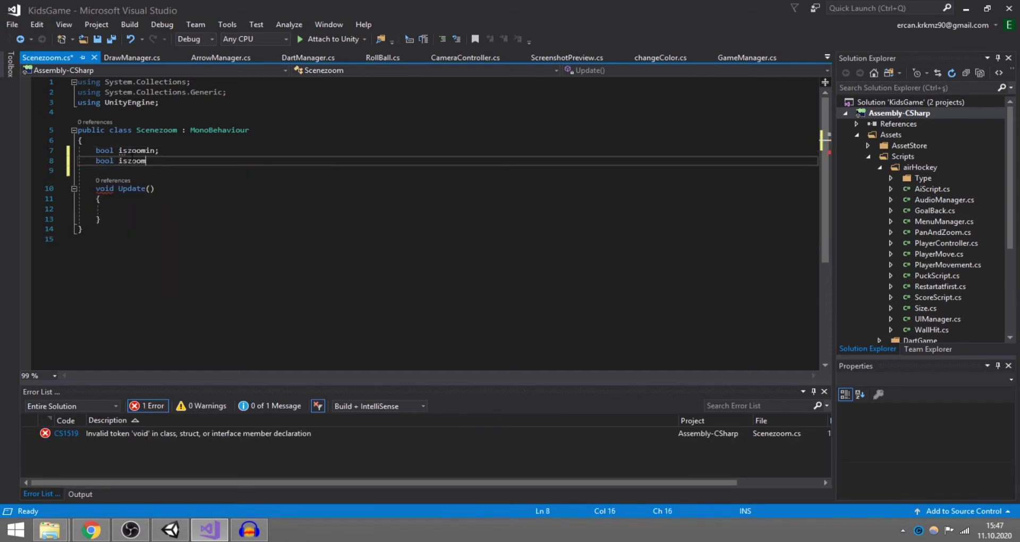
pyautogui.write('out;')
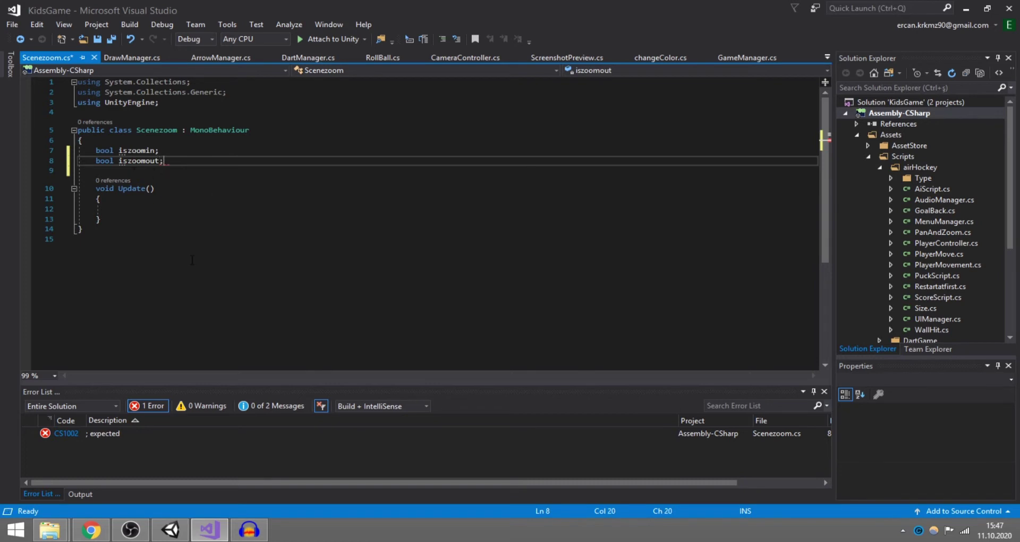
# Add an empty private void zoomout() method below Update
pyautogui.click(118, 221)
pyautogui.press('Return')
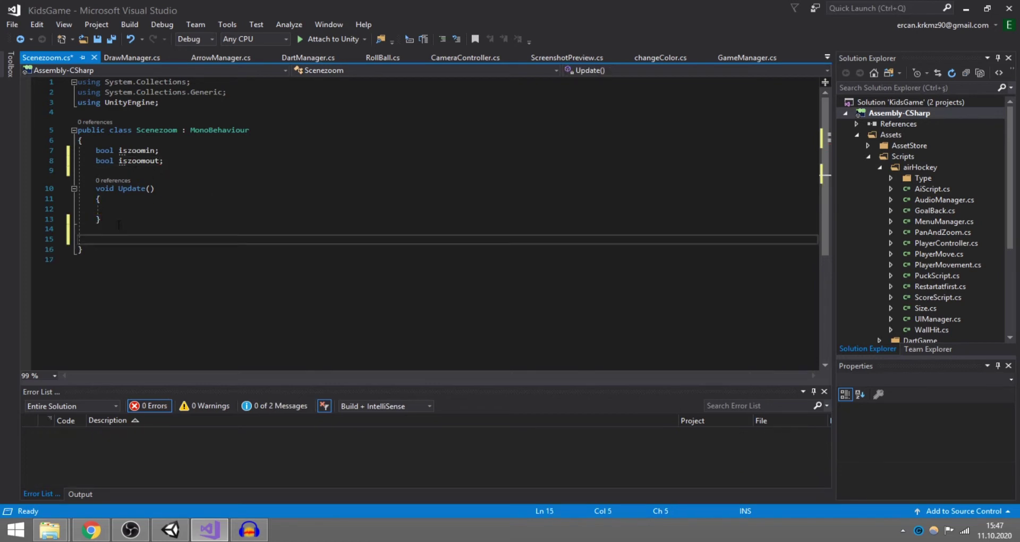
pyautogui.press('Return')
pyautogui.write('private')
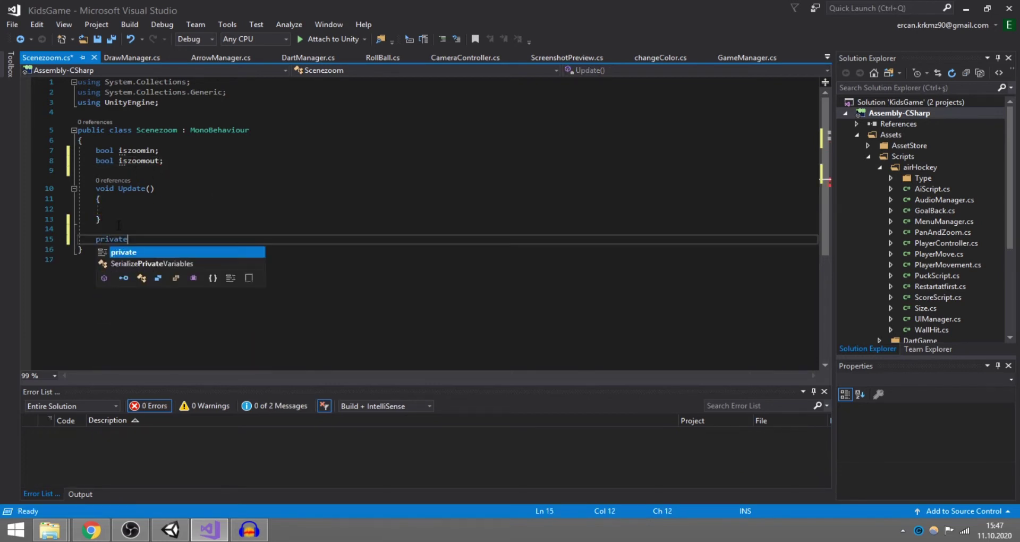
pyautogui.write(' void zoomou')
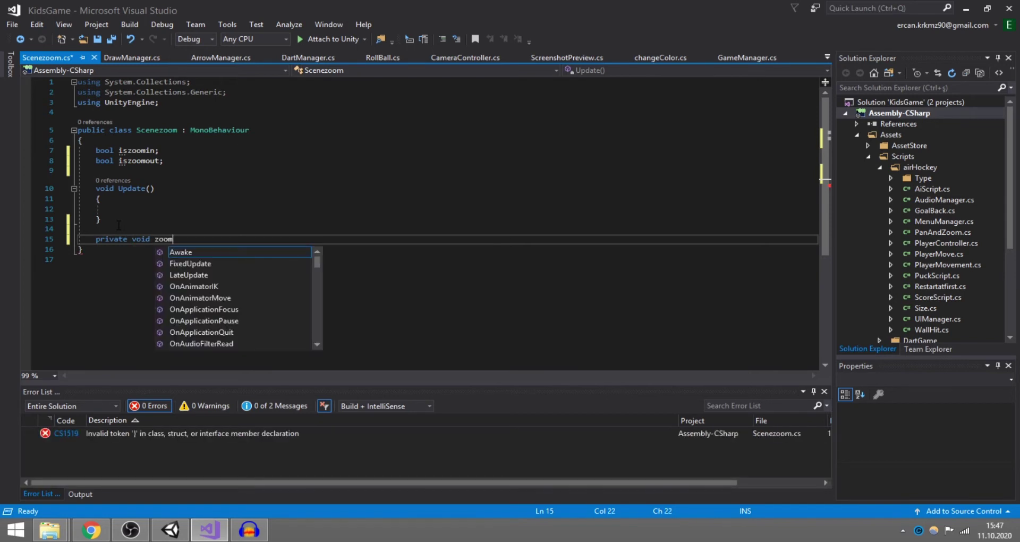
pyautogui.write('t()')
pyautogui.press('Return')
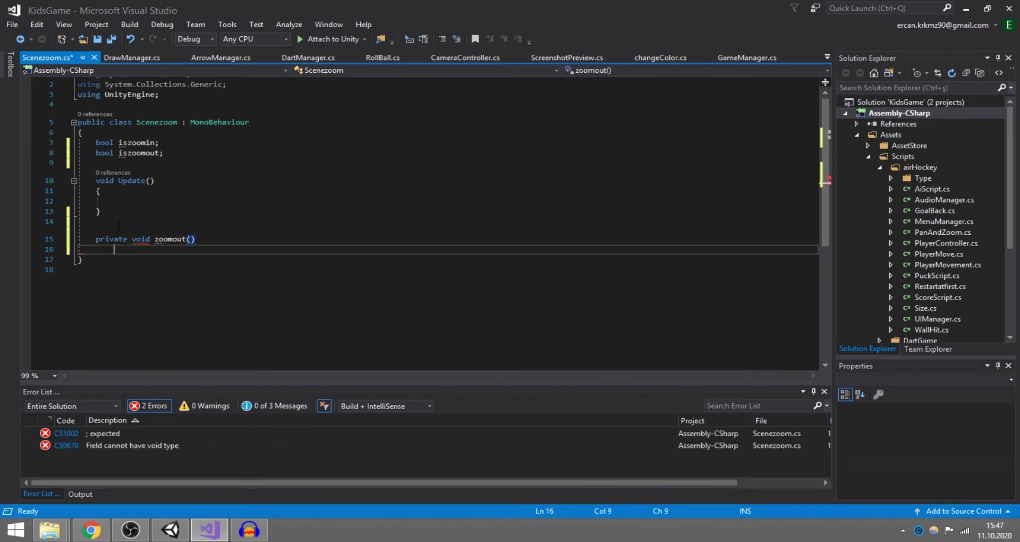
pyautogui.write('{')
pyautogui.press('Return')
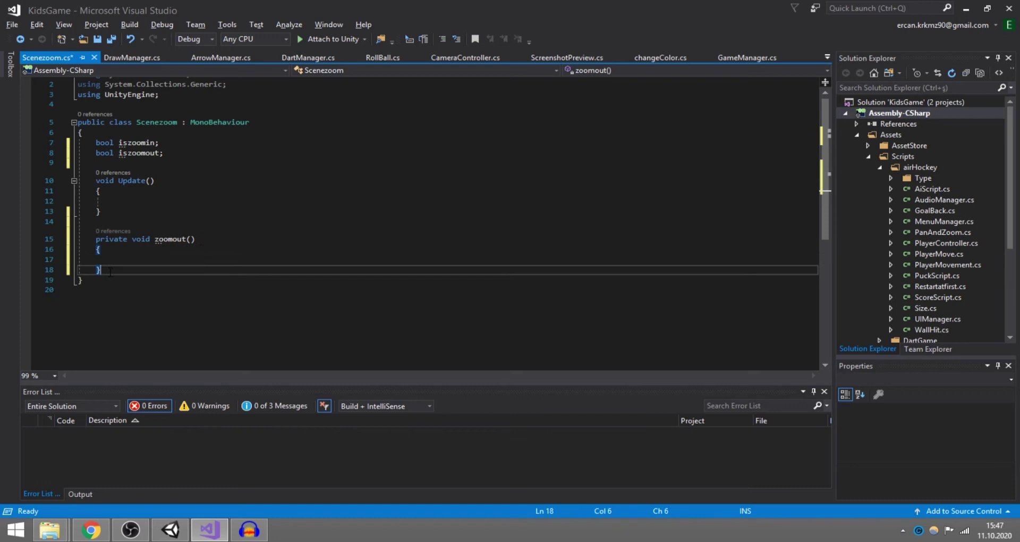
# Add an empty private void zoomin() method after zoomout
pyautogui.click(111, 270)
pyautogui.press('Return')
pyautogui.write('pr v ')
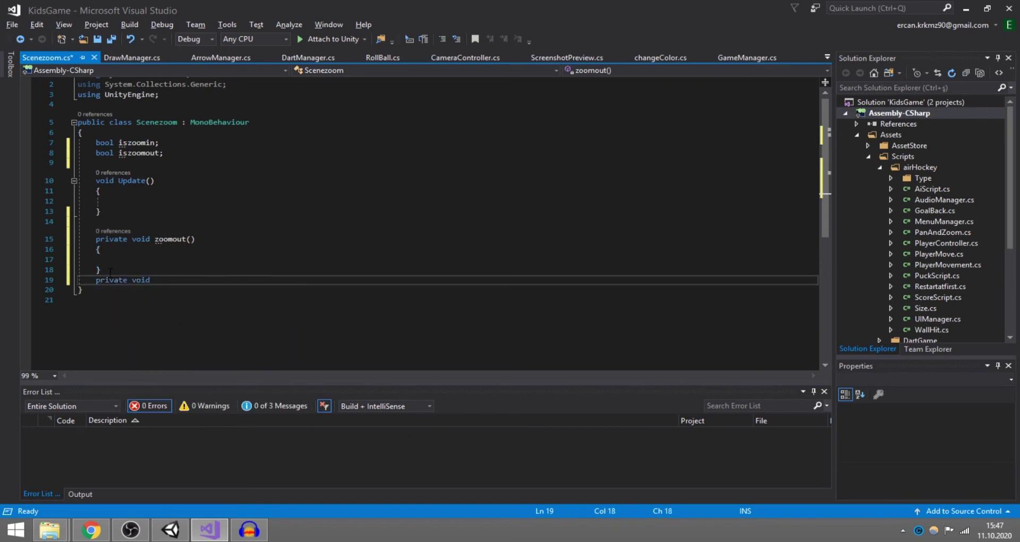
pyautogui.write('zoomin')
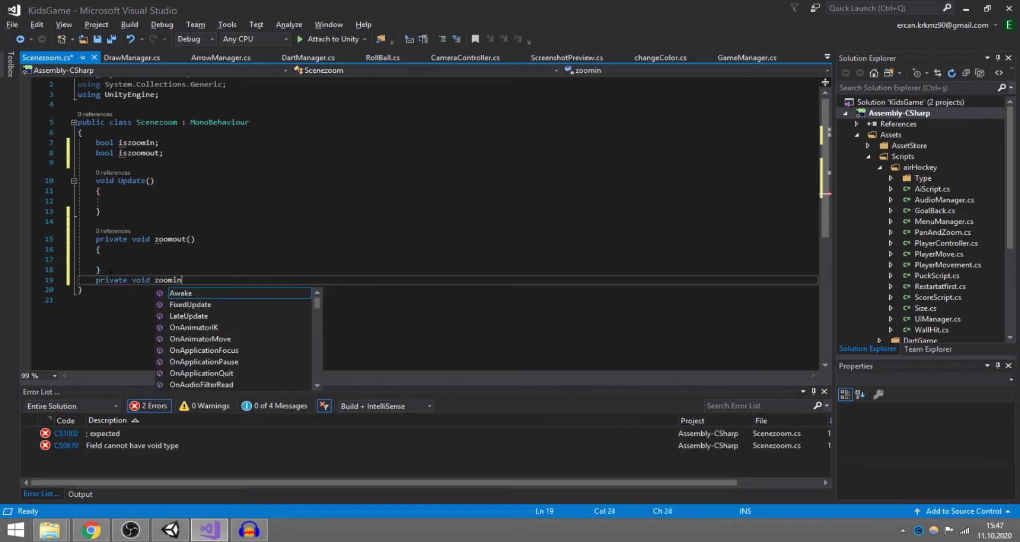
pyautogui.write('/')
pyautogui.press('BackSpace')
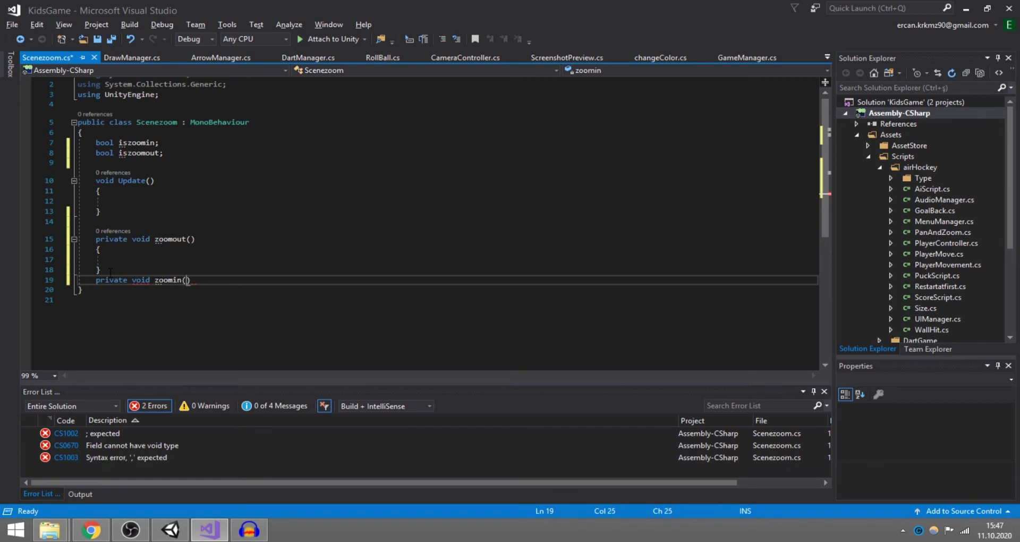
pyautogui.write('()')
pyautogui.press('Return')
pyautogui.write('{')
pyautogui.press('Return')
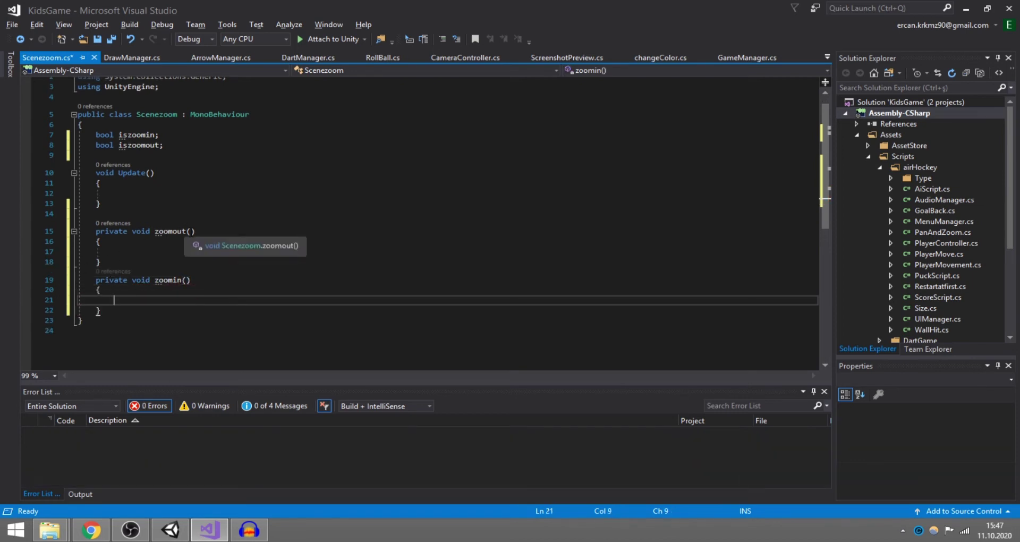
# Give zoomout a float decrease parameter and zoomin a float increase parameter
pyautogui.click(191, 232)
pyautogui.write('float decres')
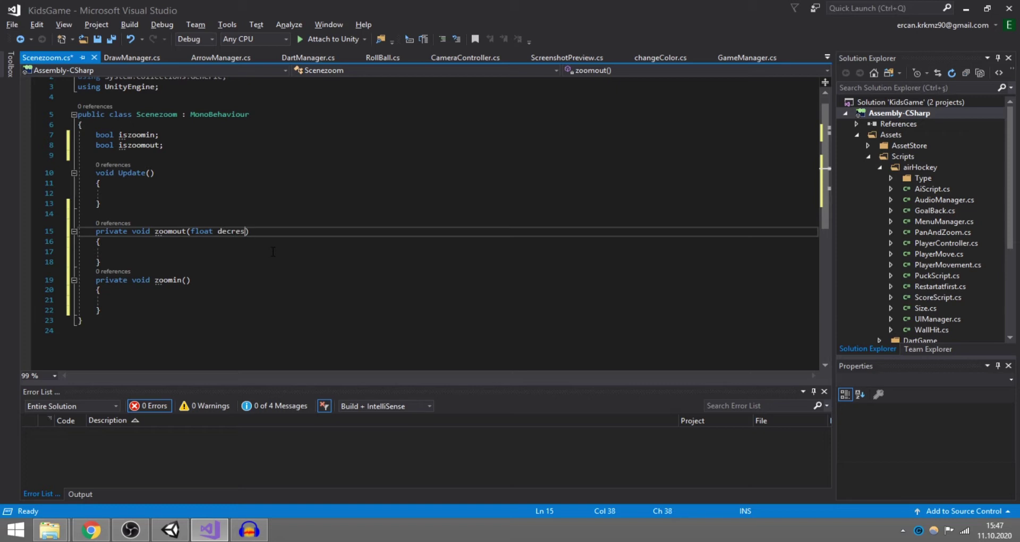
pyautogui.press('BackSpace')
pyautogui.write('ase')
pyautogui.click(192, 279)
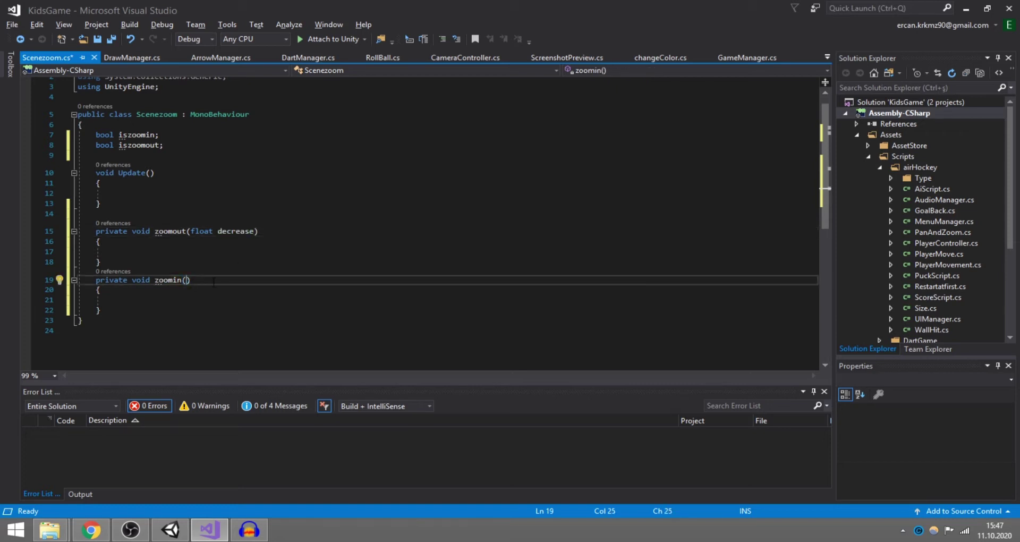
pyautogui.write('float increase')
# In zoomout, begin the statement Camera.main.orthographicSize = Mathf.Clamp(
pyautogui.click(134, 253)
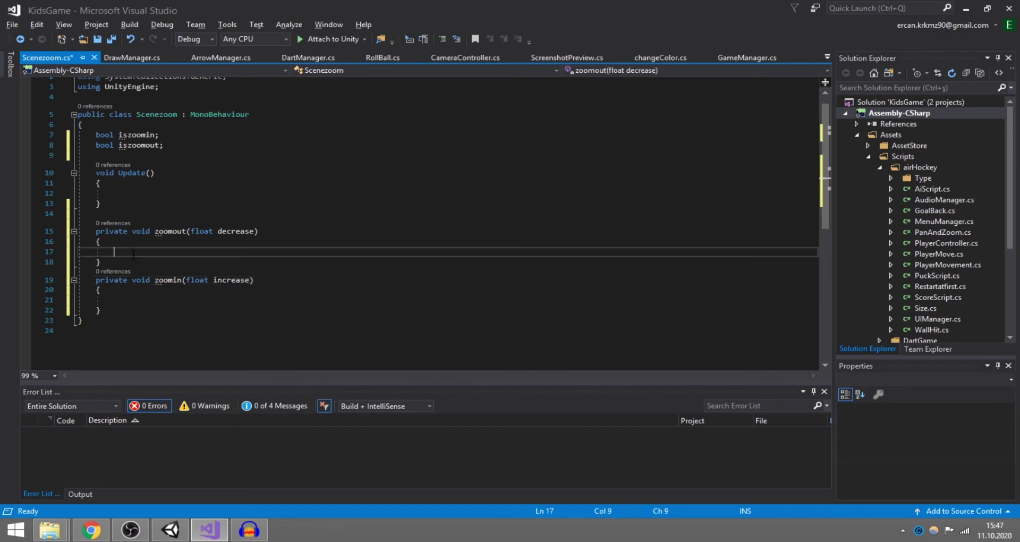
pyautogui.write('am')
pyautogui.press('Tab')
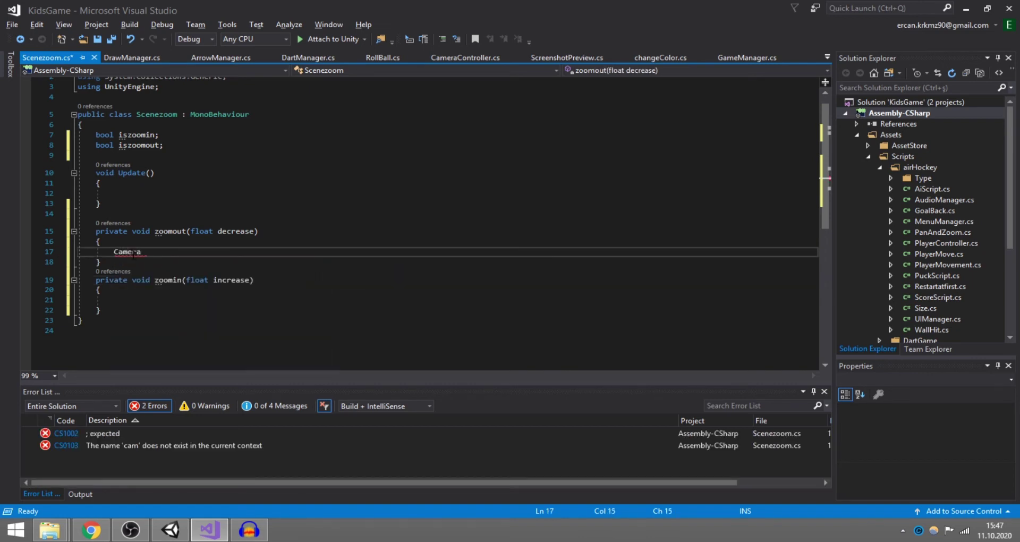
pyautogui.write('ç')
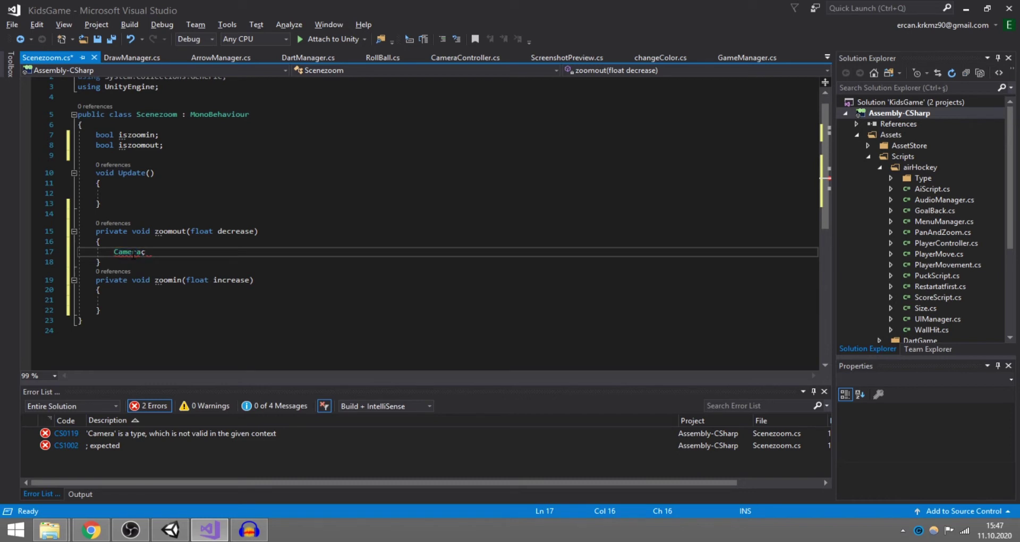
pyautogui.press('BackSpace')
pyautogui.write('.main.')
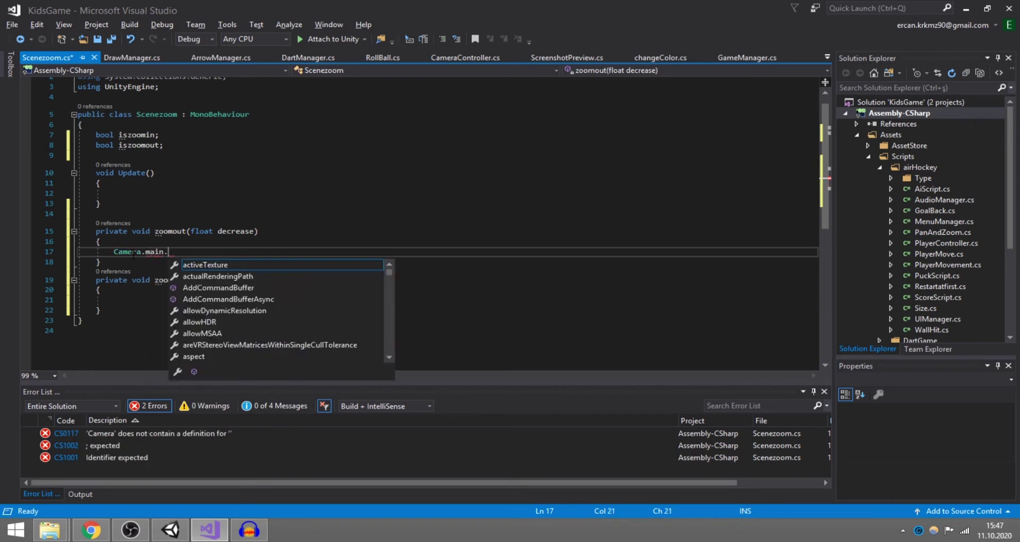
pyautogui.write('or')
pyautogui.press('Down')
pyautogui.press('Tab')
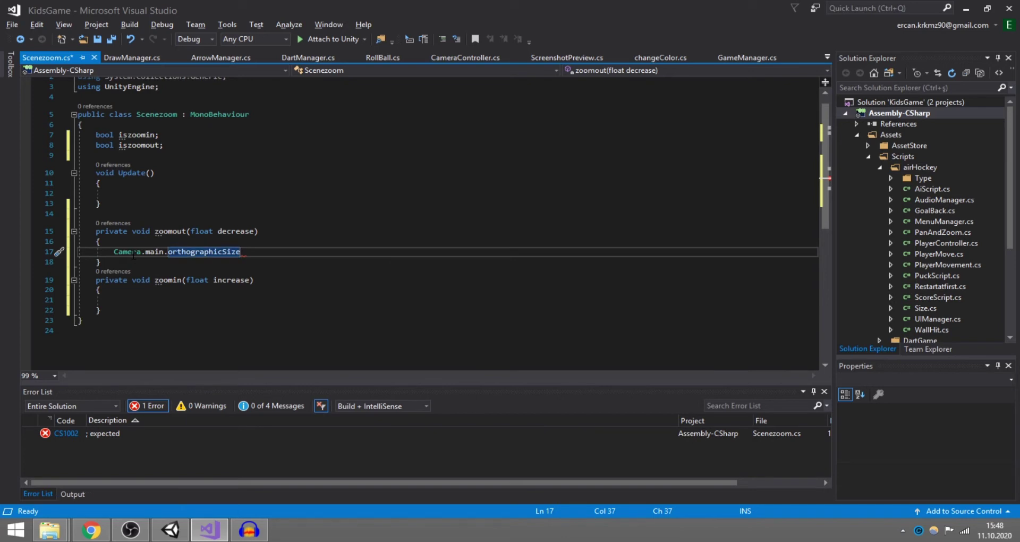
pyautogui.write('=')
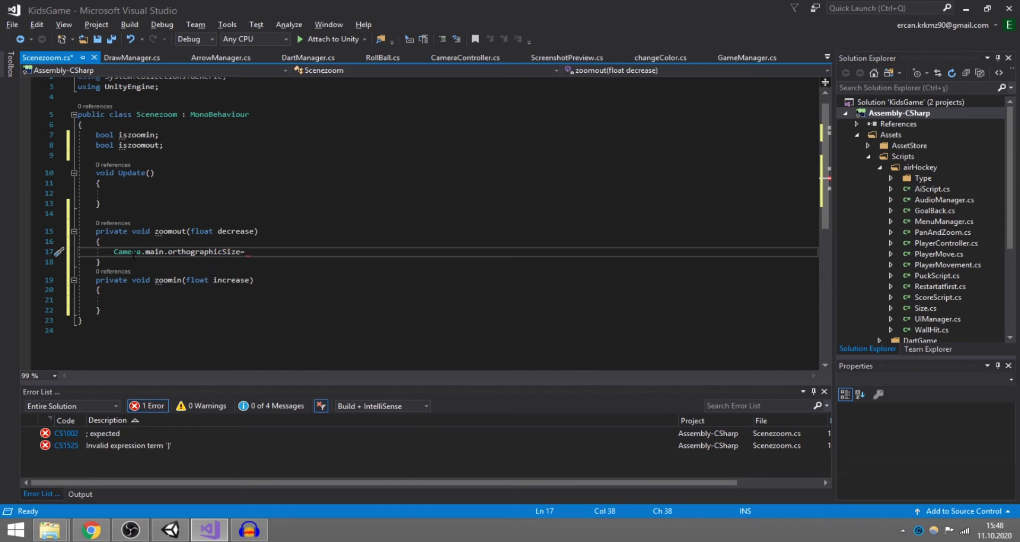
pyautogui.write('Math')
pyautogui.press('Tab')
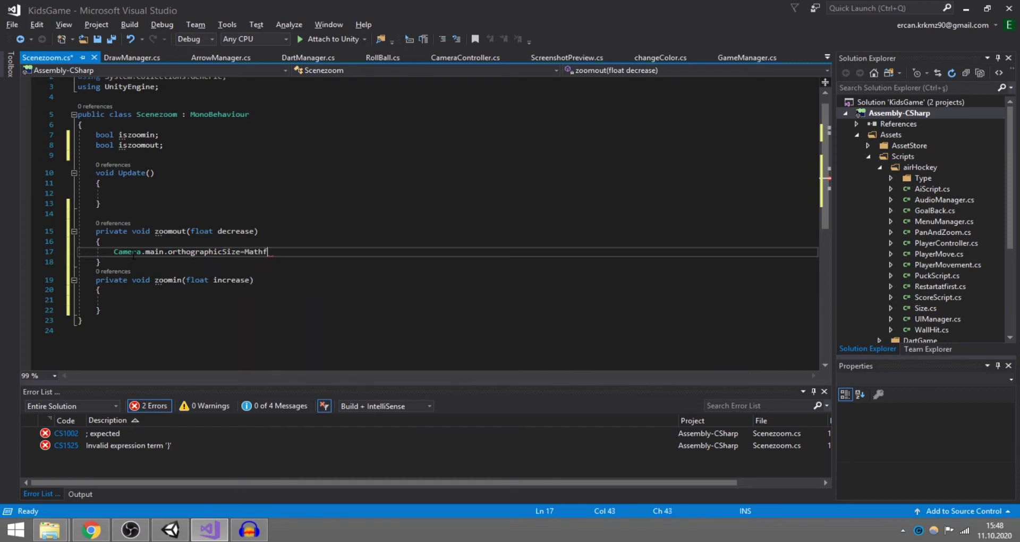
pyautogui.write('.cla')
pyautogui.press('Tab')
# Complete the Clamp arguments as Camera.main.orthographicSize - decrease, 12, 30
pyautogui.write('(')
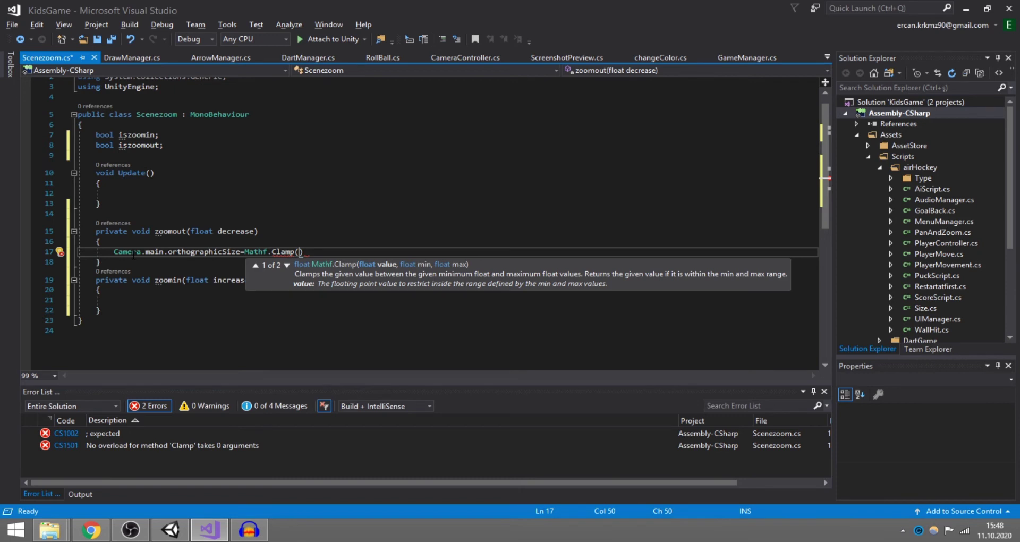
pyautogui.write('came')
pyautogui.press('Tab')
pyautogui.write('.mai')
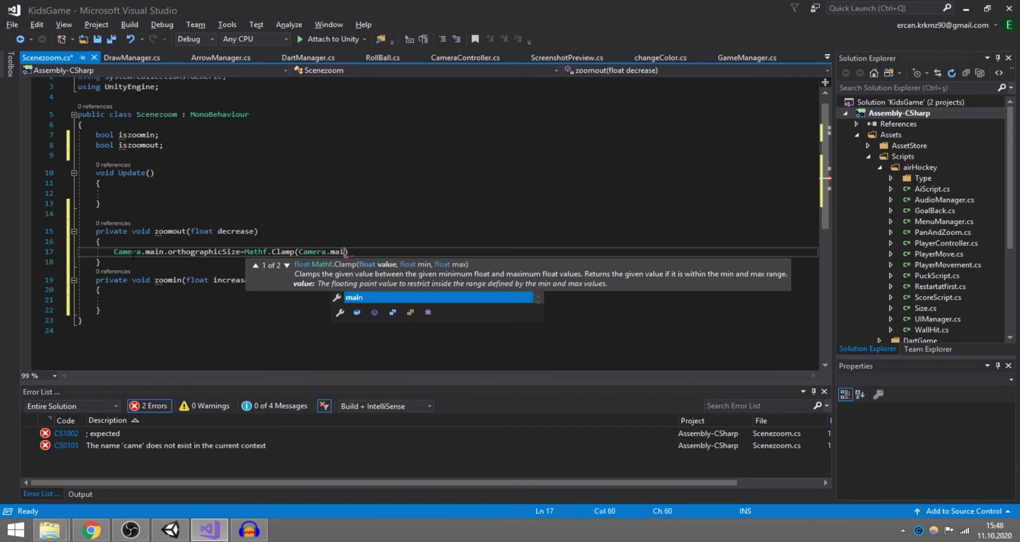
pyautogui.press('Tab')
pyautogui.write('.ortho')
pyautogui.press('Tab')
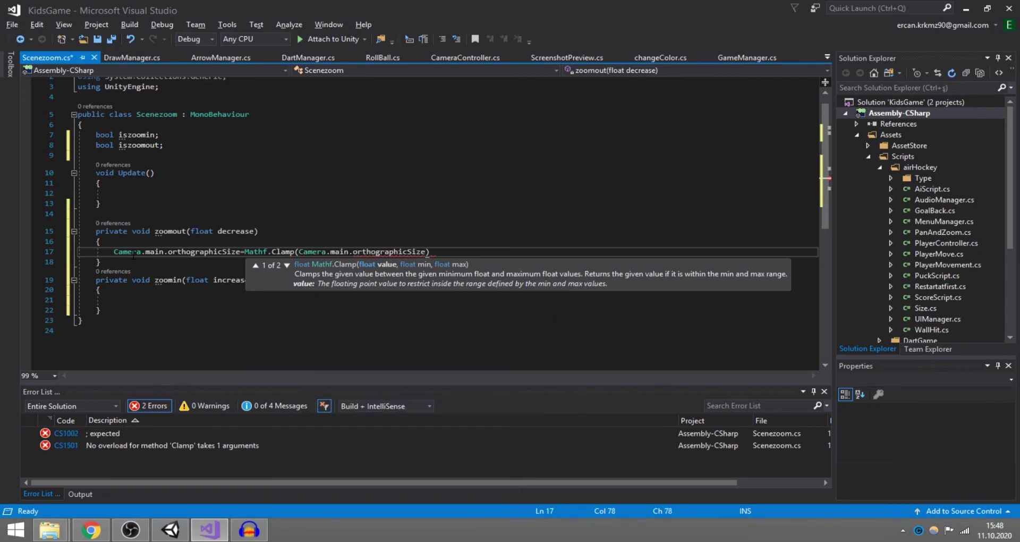
pyautogui.write('-decrea')
pyautogui.press('Tab')
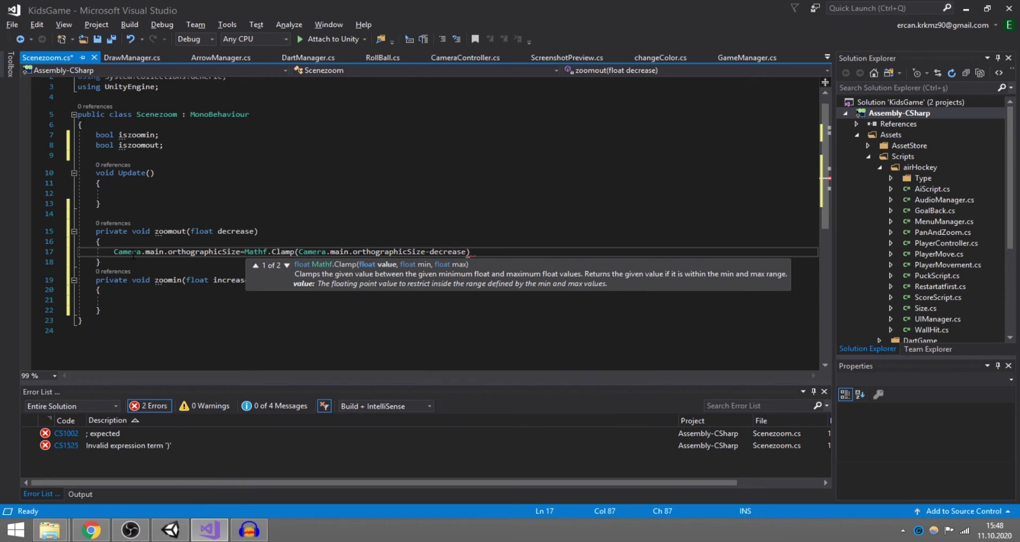
pyautogui.write(',1')
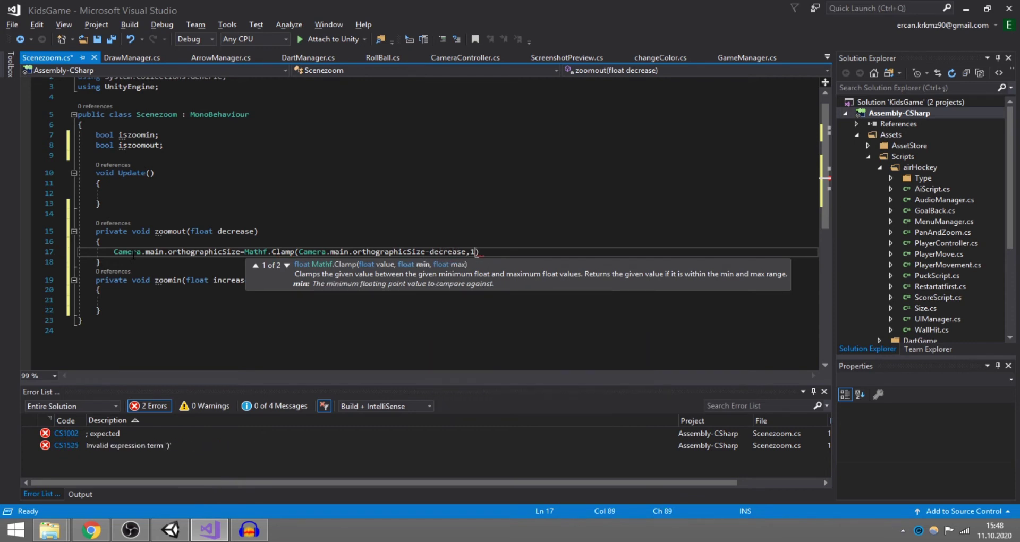
pyautogui.write(',')
pyautogui.write(')')
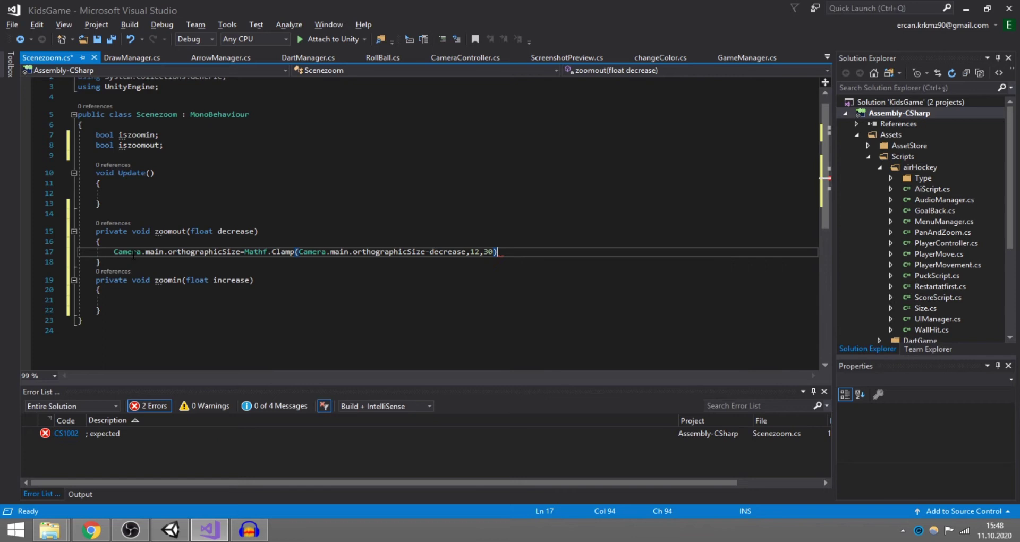
pyautogui.write(';')
pyautogui.moveTo(114, 252); pyautogui.dragTo(538, 258)
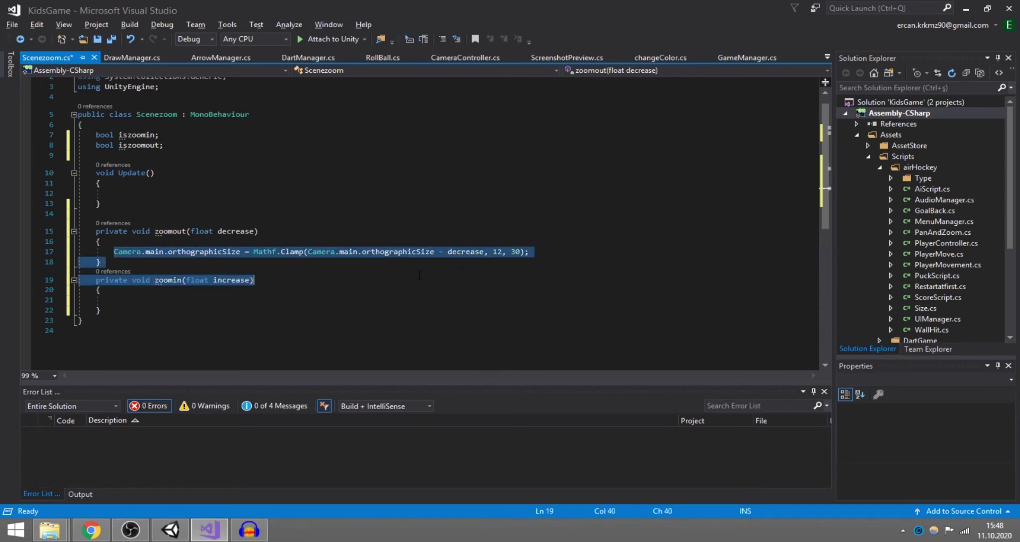
# Paste the Clamp line into zoomin with increase replacing decrease, leaving blank lines below
pyautogui.hotkey('ctrl', 'c')
pyautogui.click(128, 300)
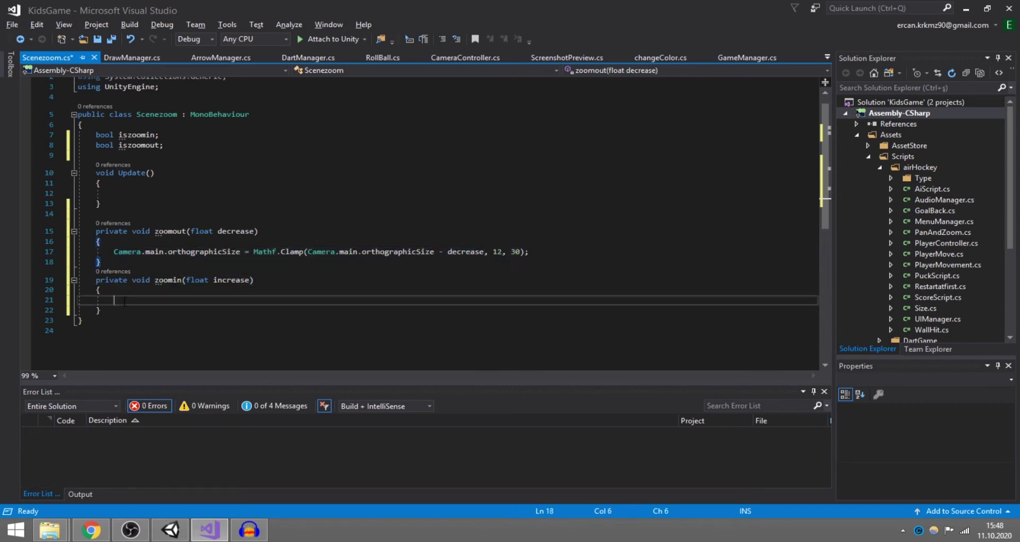
pyautogui.hotkey('ctrl', 'v')
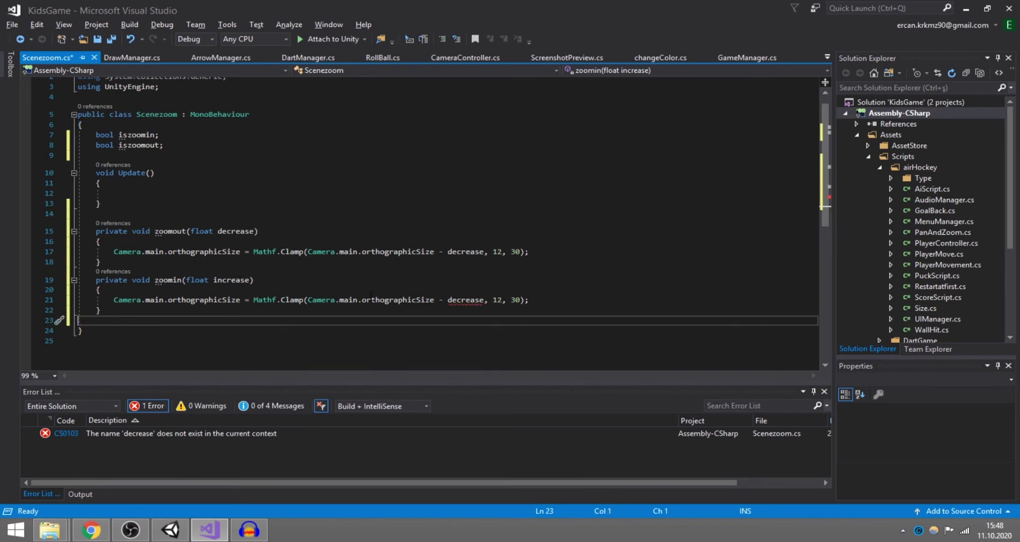
pyautogui.doubleClick(465, 299)
pyautogui.write('incre')
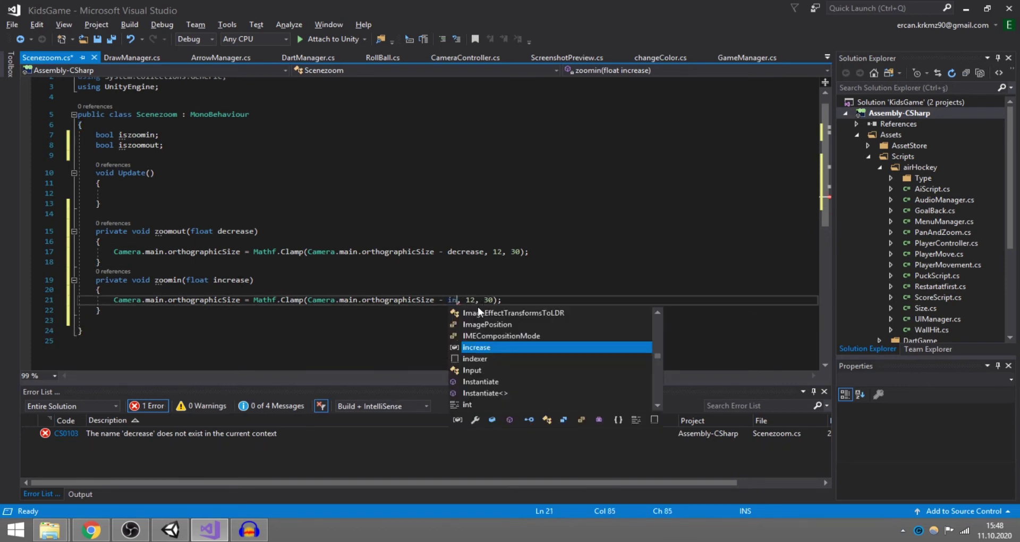
pyautogui.press('Tab')
pyautogui.scroll(-1, 115, 288)
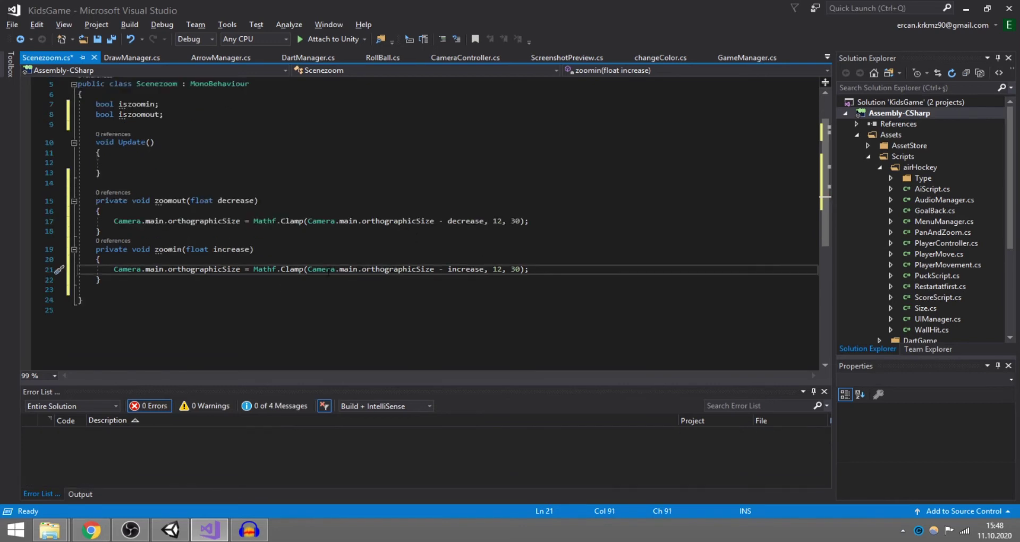
pyautogui.click(115, 281)
pyautogui.press('Return')
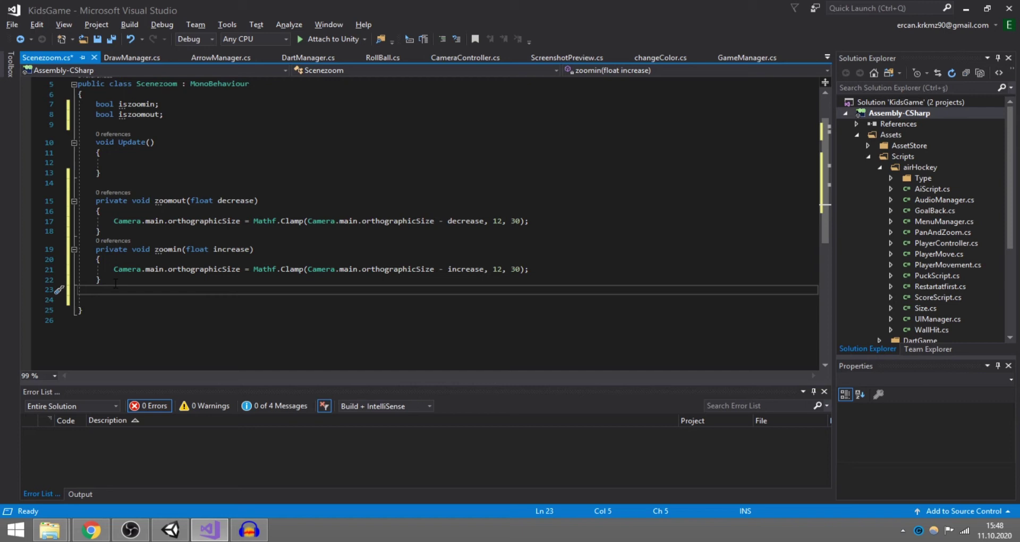
pyautogui.press('Return')
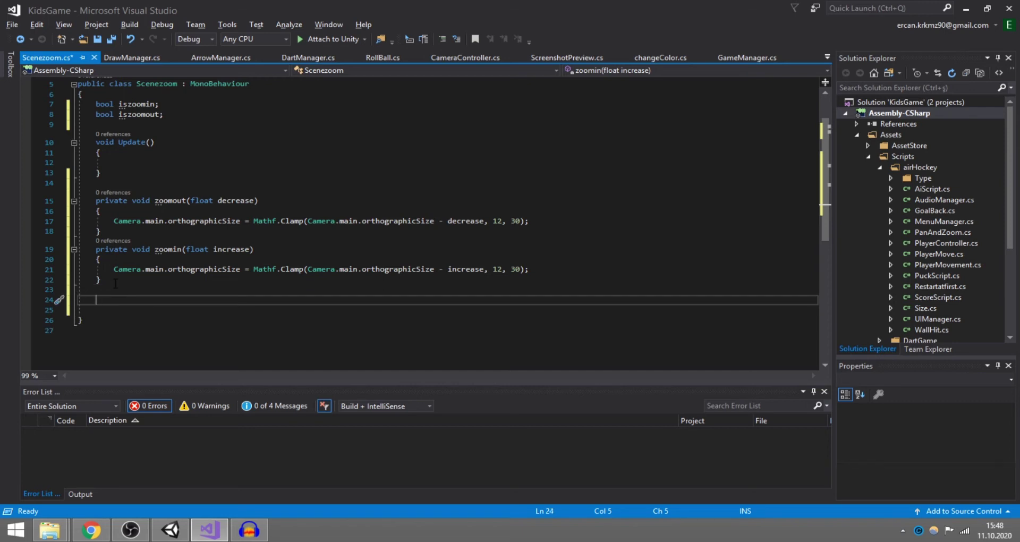
# Write a public void zoomintrue() method and paste three copies of it
pyautogui.write('public')
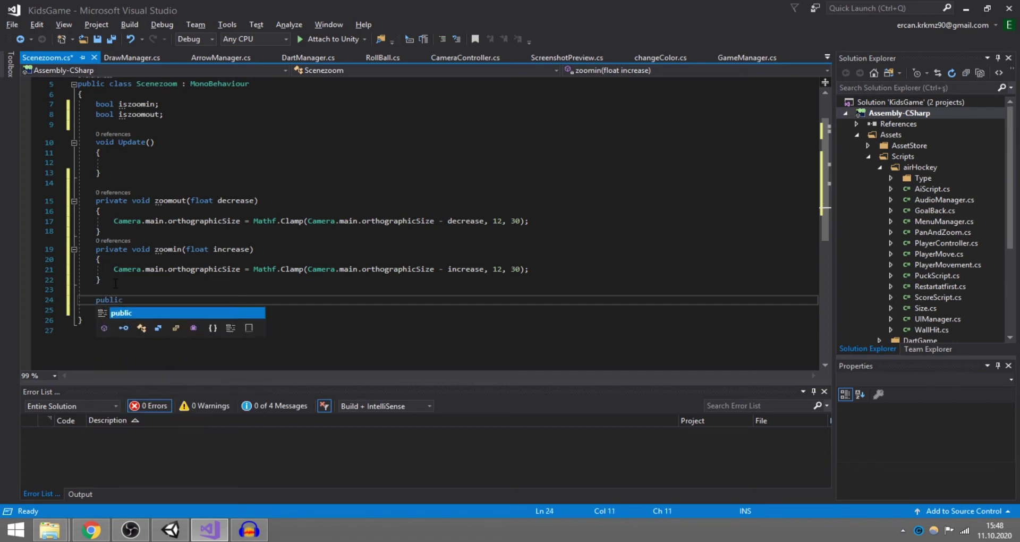
pyautogui.write(' void ')
pyautogui.write('zoo')
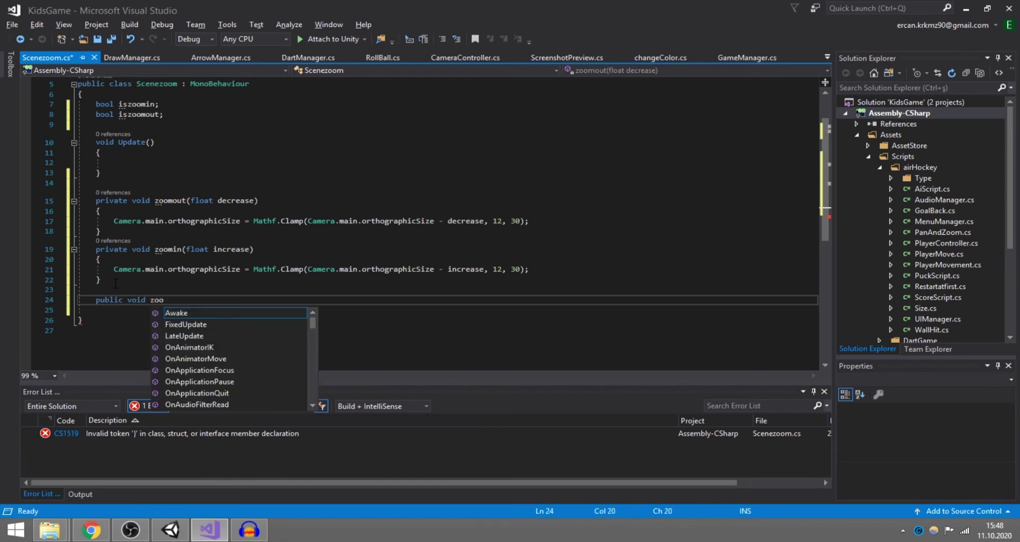
pyautogui.write('mi')
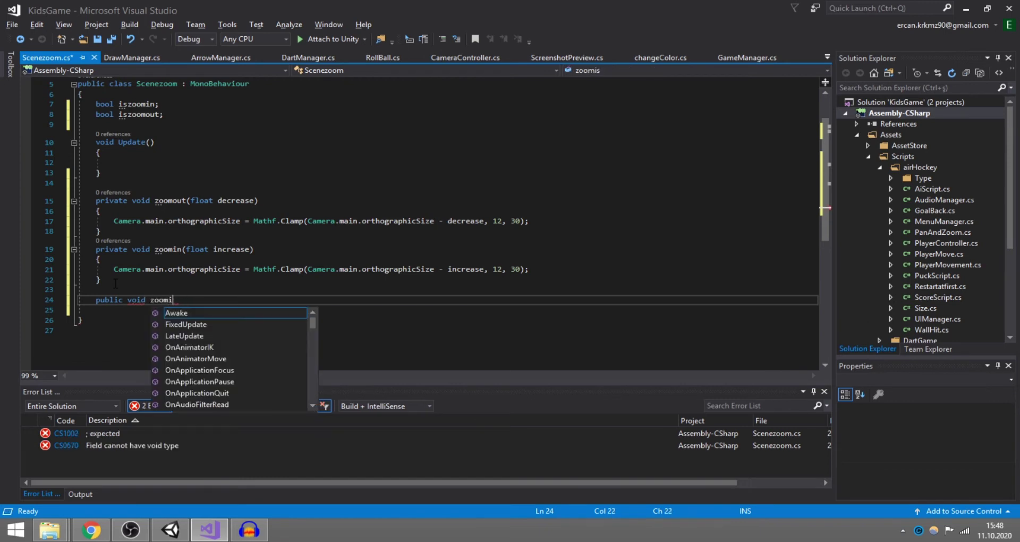
pyautogui.write('s()')
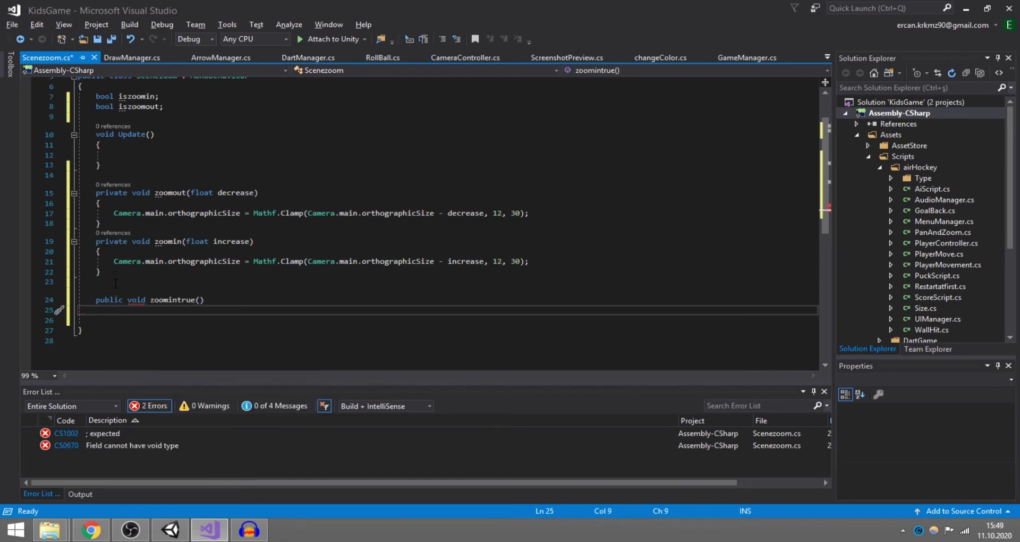
pyautogui.press('Return')
pyautogui.write('{')
pyautogui.press('Return')
pyautogui.moveTo(95, 299); pyautogui.dragTo(96, 340)
pyautogui.scroll(-2, 94, 296)
pyautogui.hotkey('ctrl', 'c')
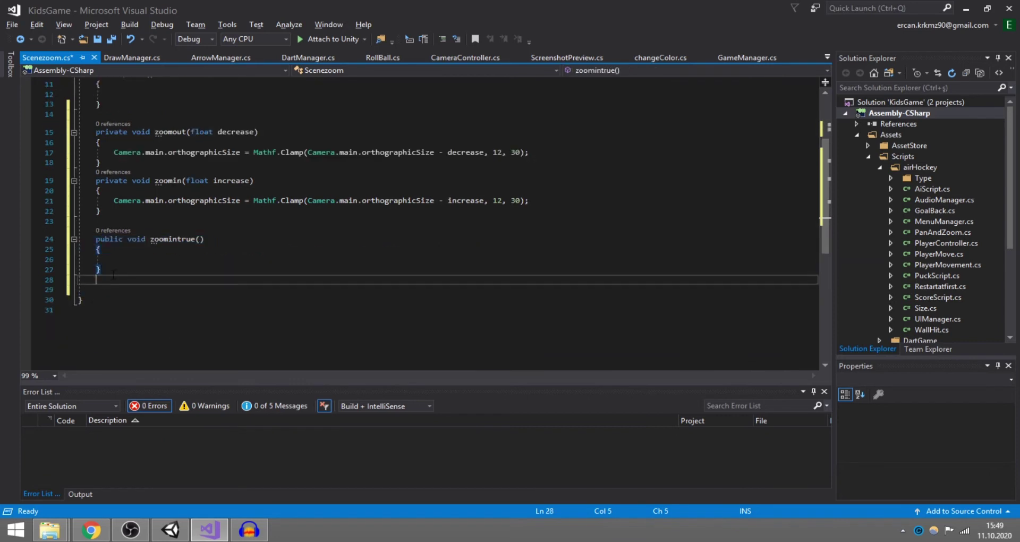
pyautogui.hotkey('ctrl', 'v')
pyautogui.hotkey('ctrl', 'v')
pyautogui.hotkey('ctrl', 'v')
# Rename the copies zoominfalse, zoomouttrue and zoomoutfalse
pyautogui.doubleClick(189, 207)
pyautogui.write('zoomin')
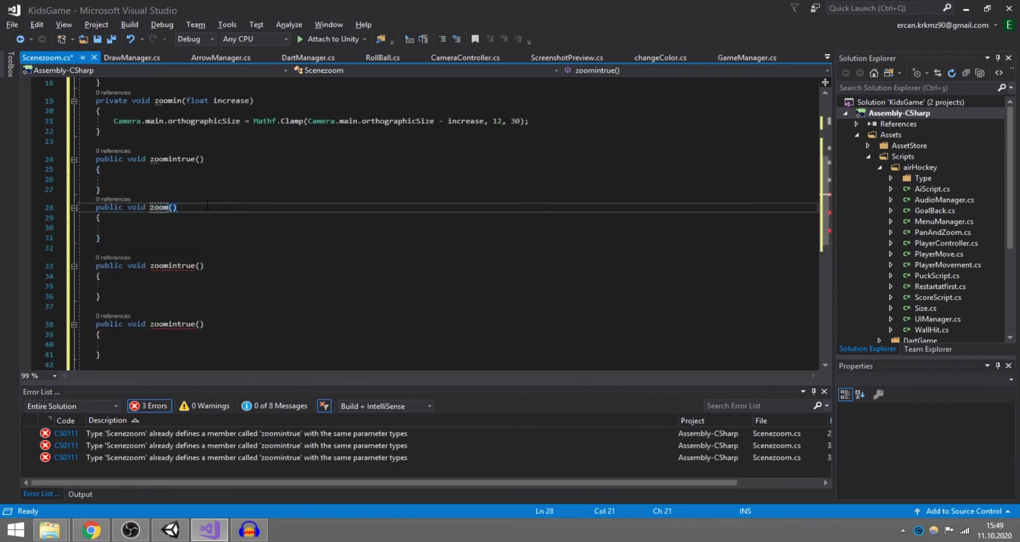
pyautogui.write('flae')
pyautogui.press('BackSpace')
pyautogui.press('BackSpace')
pyautogui.press('BackSpace')
pyautogui.write('alse')
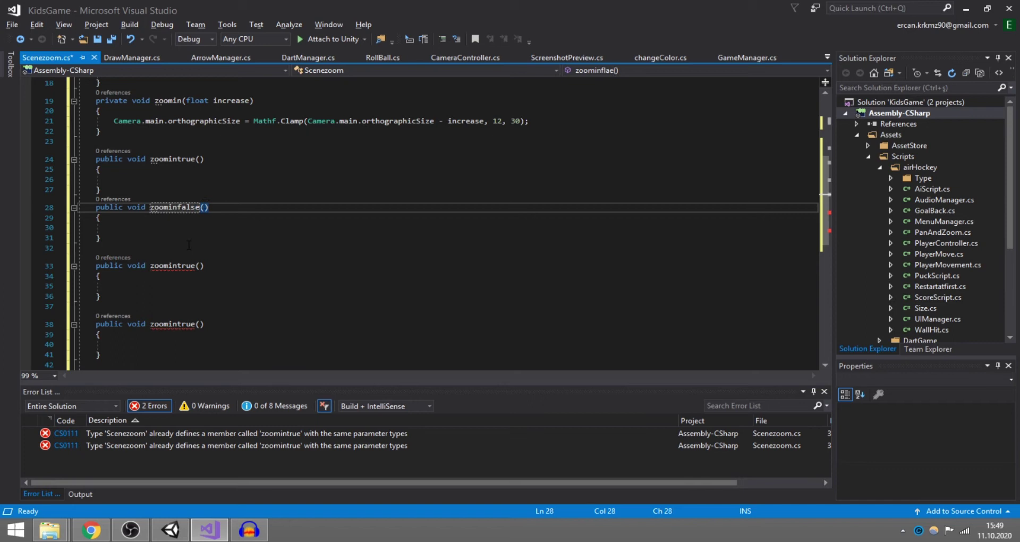
pyautogui.doubleClick(170, 266)
pyautogui.write('zoomouttrue')
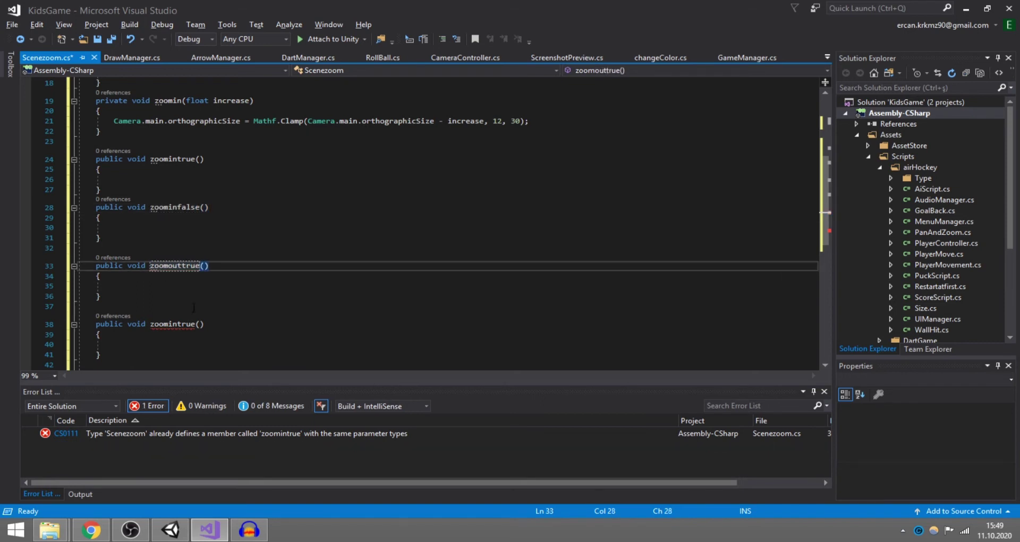
pyautogui.doubleClick(169, 324)
pyautogui.write('zoomout')
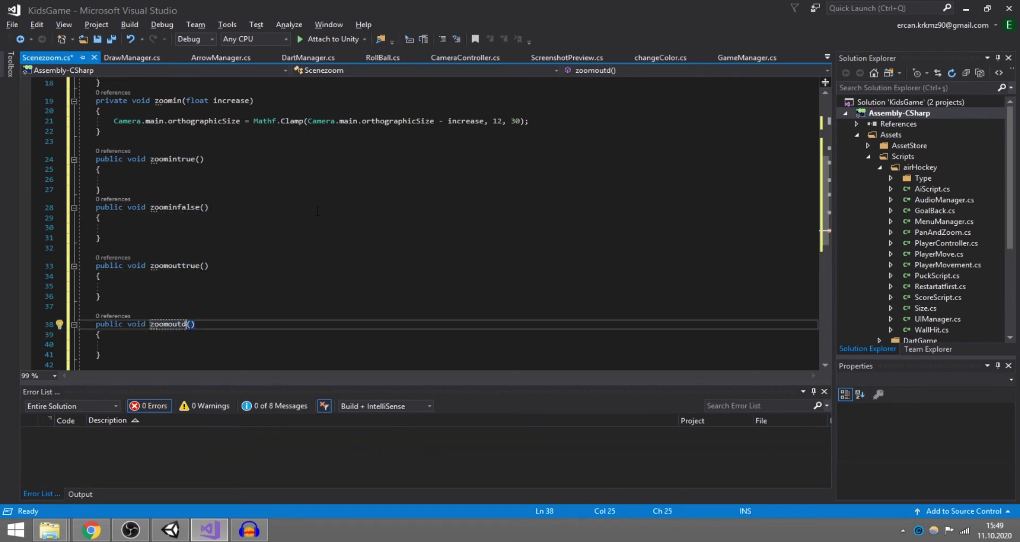
pyautogui.write('false')
# Set iszoomin true/false and iszoomout true/false in the four toggle method bodies
pyautogui.click(140, 179)
pyautogui.write('iszo')
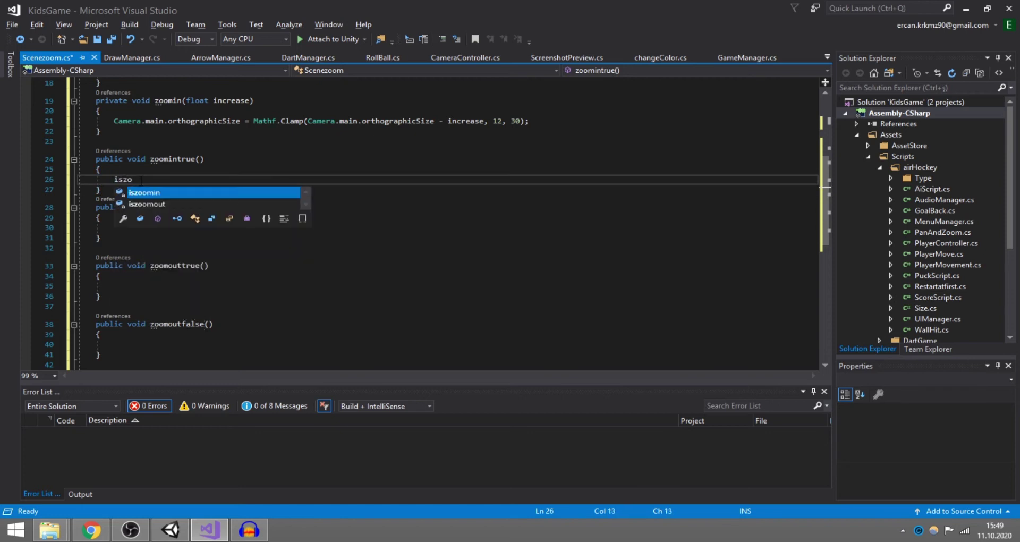
pyautogui.write('omin = true;')
pyautogui.click(109, 228)
pyautogui.write('is')
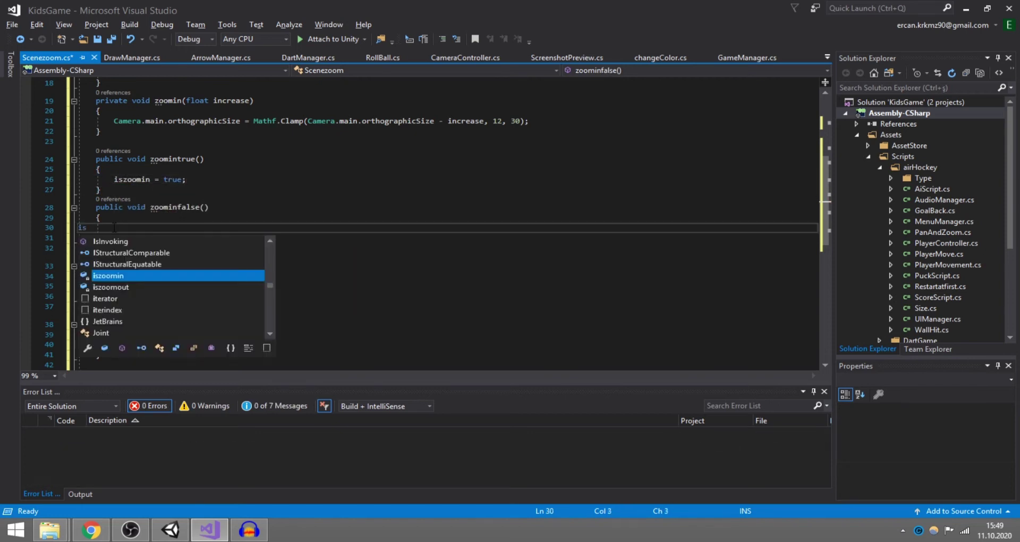
pyautogui.write('zoomin = false;')
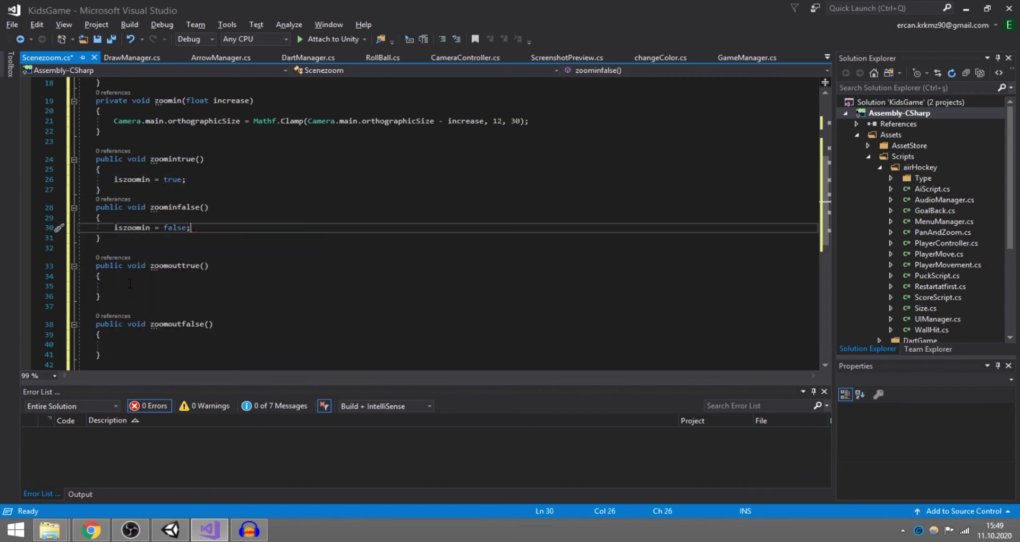
pyautogui.click(131, 286)
pyautogui.write('iszoomout = true;')
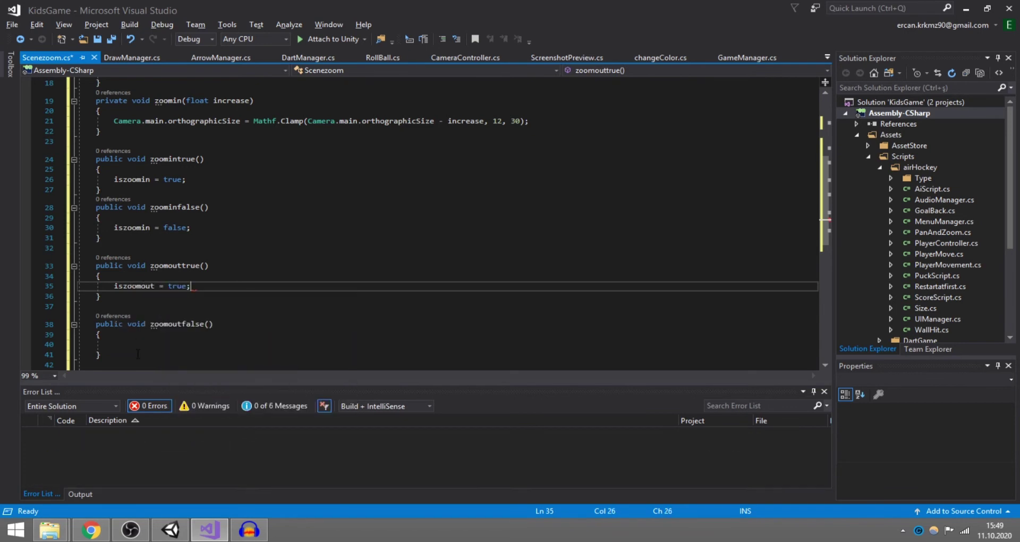
pyautogui.click(123, 343)
pyautogui.write('iszoomout=fal')
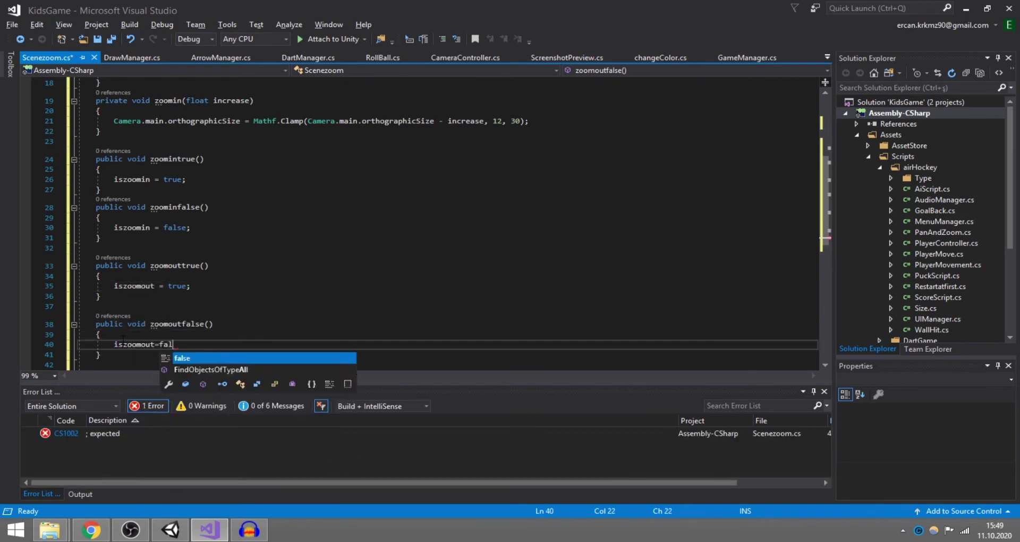
pyautogui.press('BackSpace')
pyautogui.press('BackSpace')
pyautogui.press('BackSpace')
pyautogui.press('BackSpace')
pyautogui.write(' = false;')
pyautogui.moveTo(95, 159)
pyautogui.mouseDown()
pyautogui.moveTo(240, 301)
pyautogui.moveTo(271, 353)
pyautogui.mouseUp()
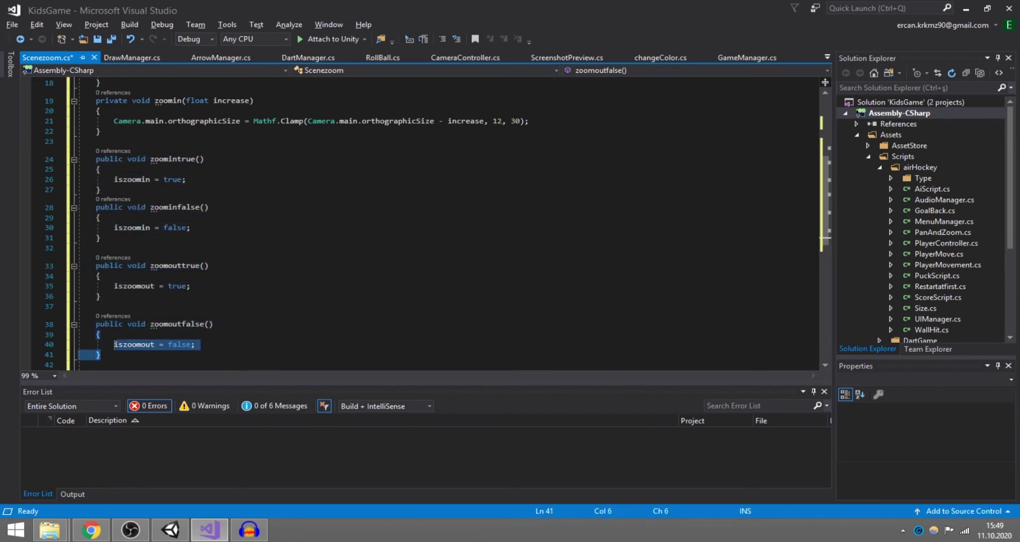
pyautogui.moveTo(119, 354); pyautogui.dragTo(80, 159)
pyautogui.scroll(3, 190, 274)
pyautogui.scroll(2, 190, 275)
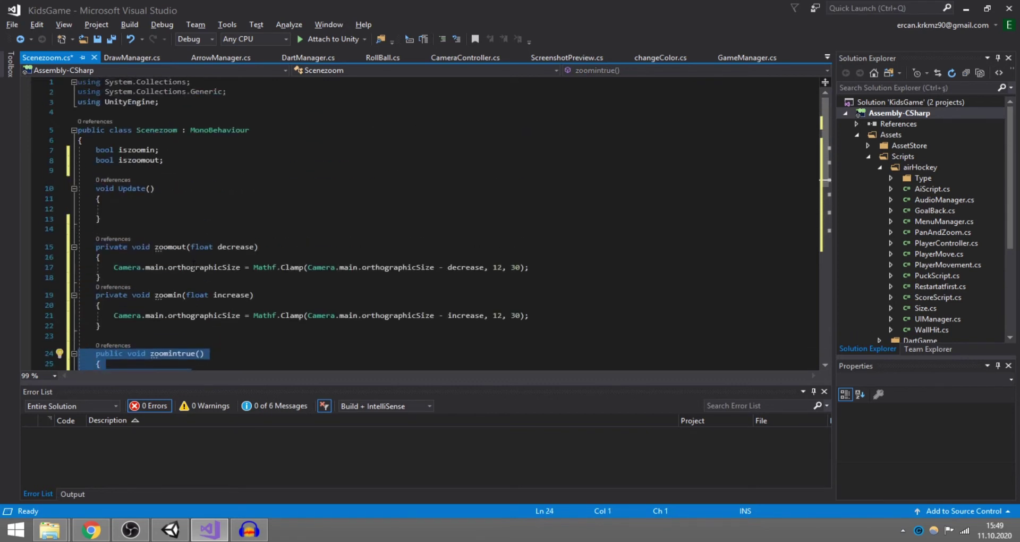
# Add an if (iszoomin) block inside Update
pyautogui.click(125, 207)
pyautogui.write('i')
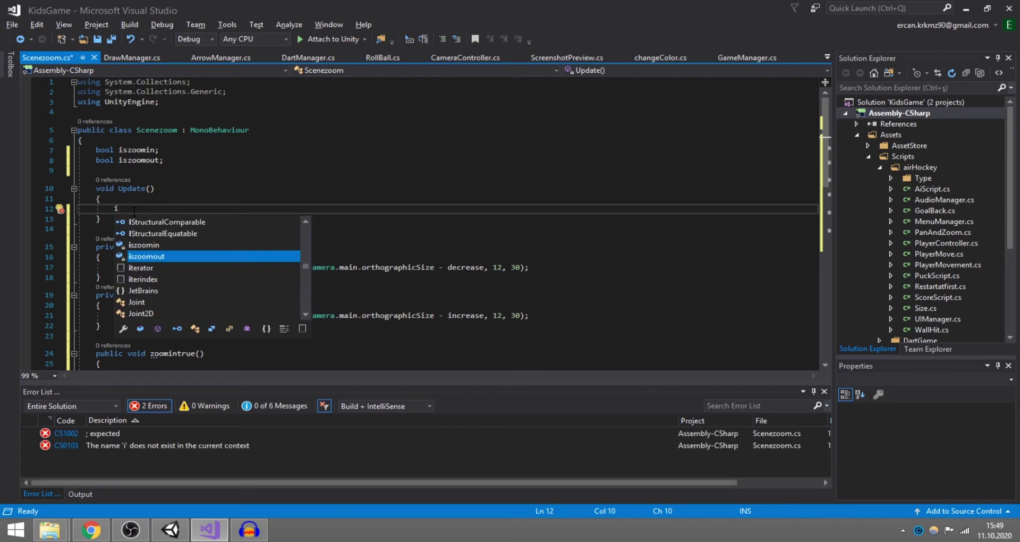
pyautogui.write('f')
pyautogui.press('Tab')
pyautogui.press('Tab')
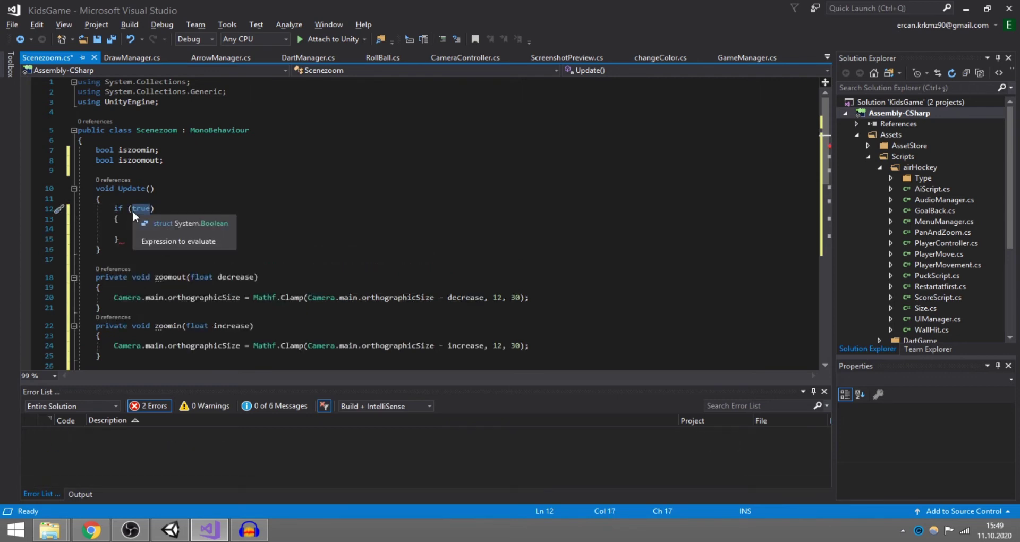
pyautogui.write('is')
pyautogui.press('Up')
pyautogui.press('Tab')
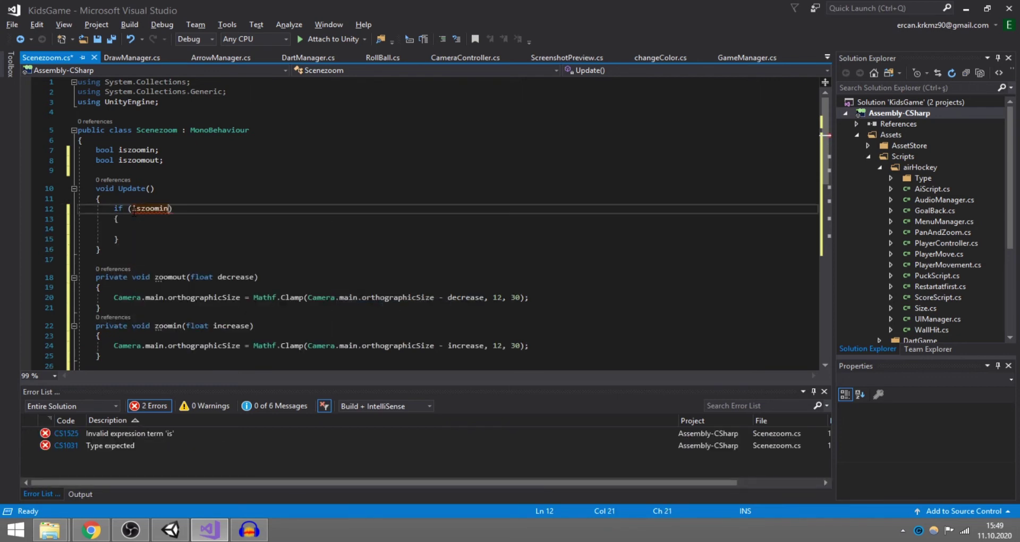
# Call zoomin(.5f) inside the iszoomin block
pyautogui.click(131, 231)
pyautogui.moveTo(154, 326); pyautogui.dragTo(255, 326)
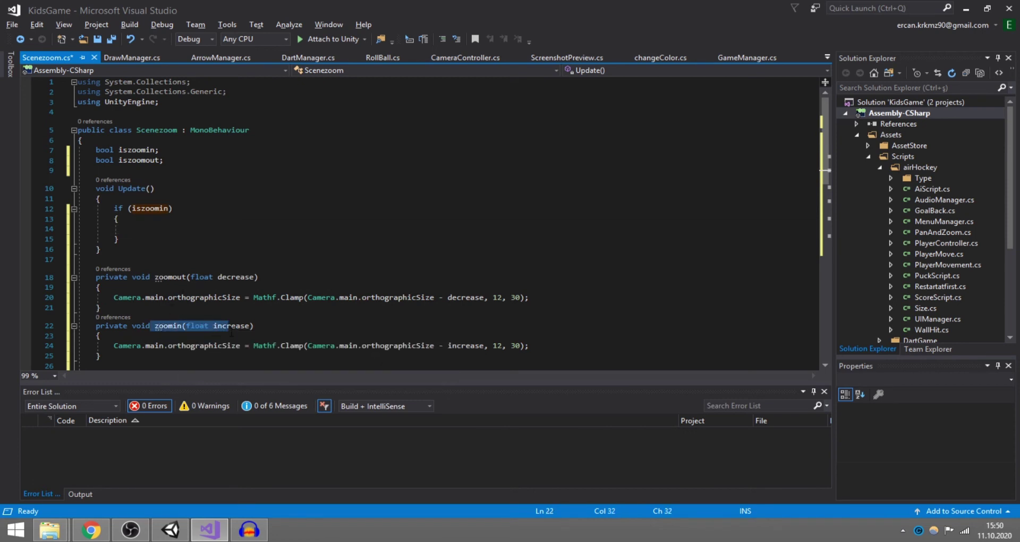
pyautogui.hotkey('ctrl', 'c')
pyautogui.click(132, 228)
pyautogui.hotkey('ctrl', 'v')
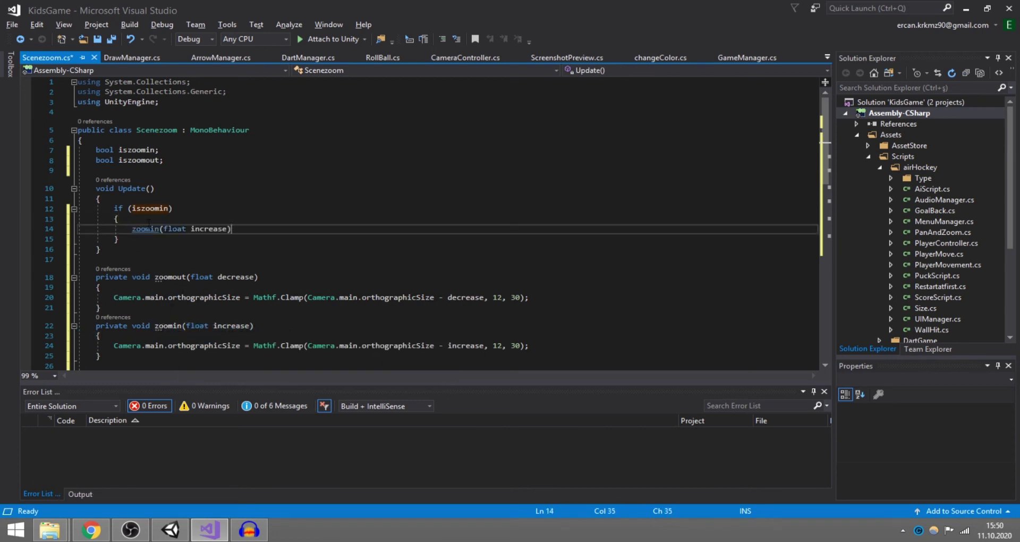
pyautogui.doubleClick(209, 229)
pyautogui.press('BackSpace')
pyautogui.press('BackSpace')
pyautogui.press('BackSpace')
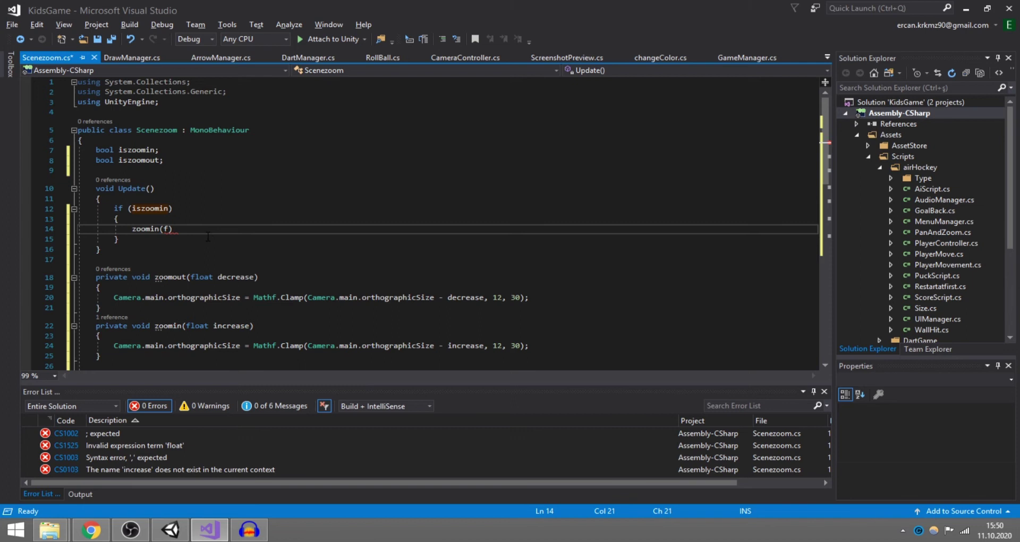
pyautogui.write('.5f')
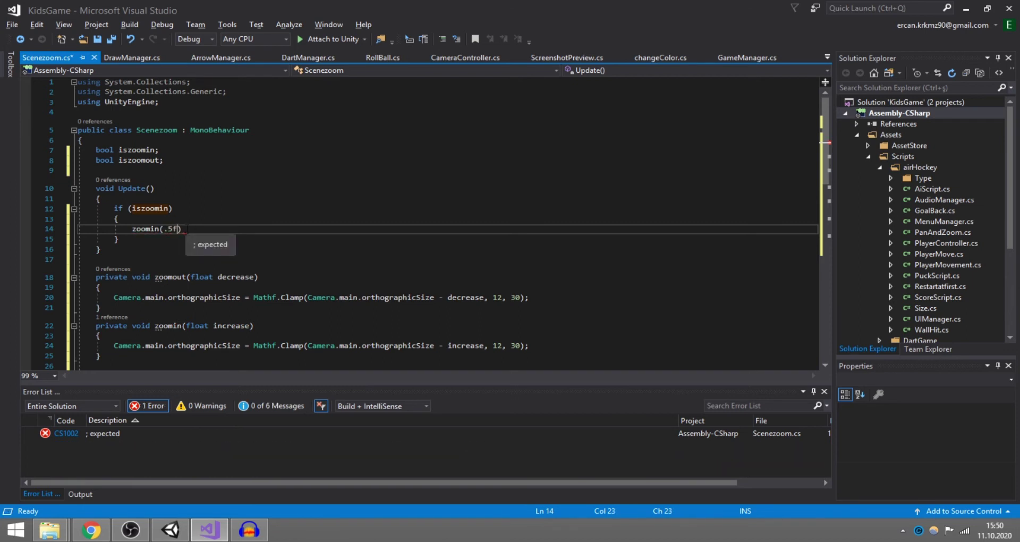
pyautogui.click(187, 230)
# Add a second if (iszoomout) block below the first
pyautogui.click(146, 238)
pyautogui.press('Return')
pyautogui.write('if')
pyautogui.press('Tab')
pyautogui.press('Tab')
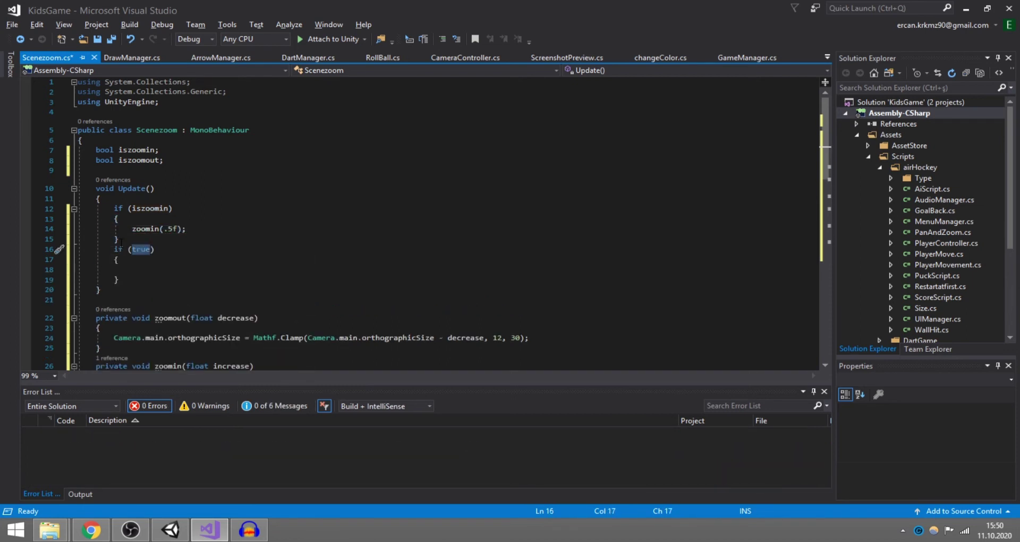
pyautogui.write('iszo')
pyautogui.press('Down')
pyautogui.press('Tab')
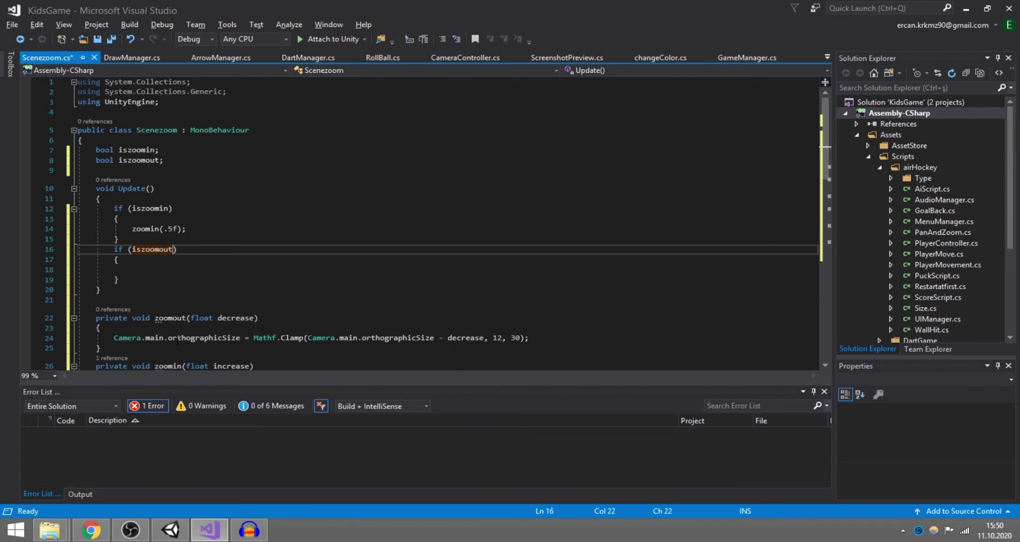
pyautogui.scroll(-1, 177, 342)
pyautogui.moveTo(154, 335); pyautogui.dragTo(254, 335)
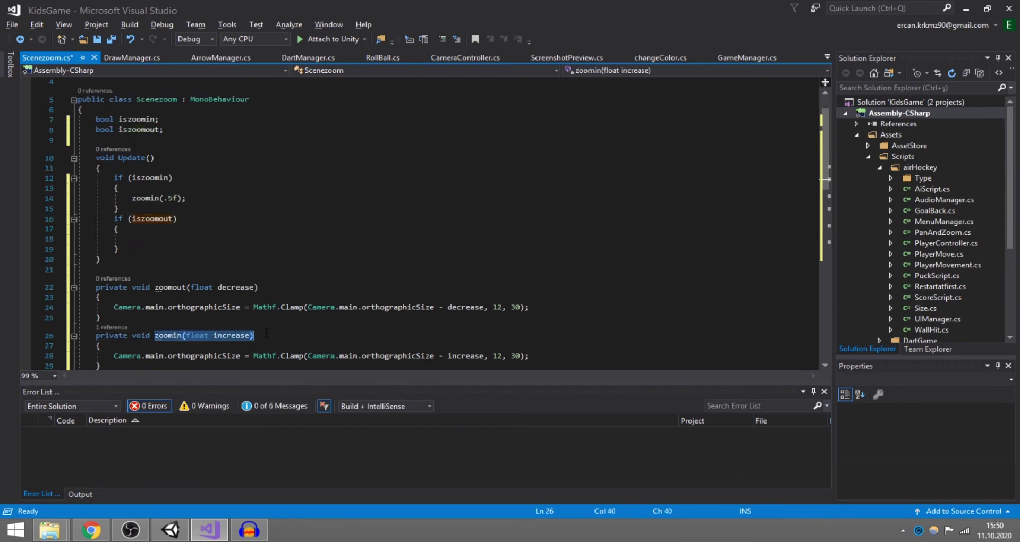
pyautogui.moveTo(155, 286); pyautogui.dragTo(247, 296)
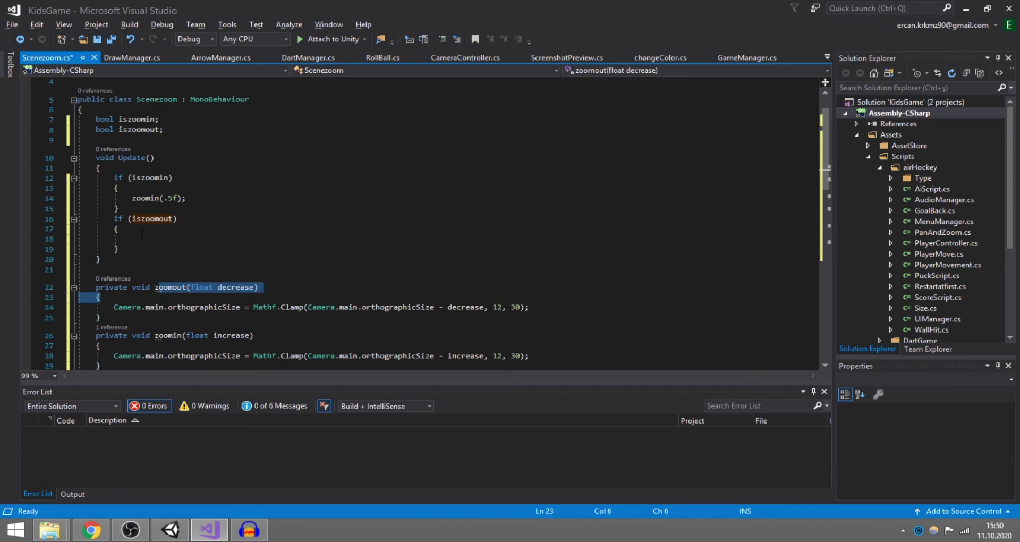
pyautogui.click(142, 238)
# Call zoomout(-.5f) in the iszoomout block, save the script and return to Unity
pyautogui.write('zoom')
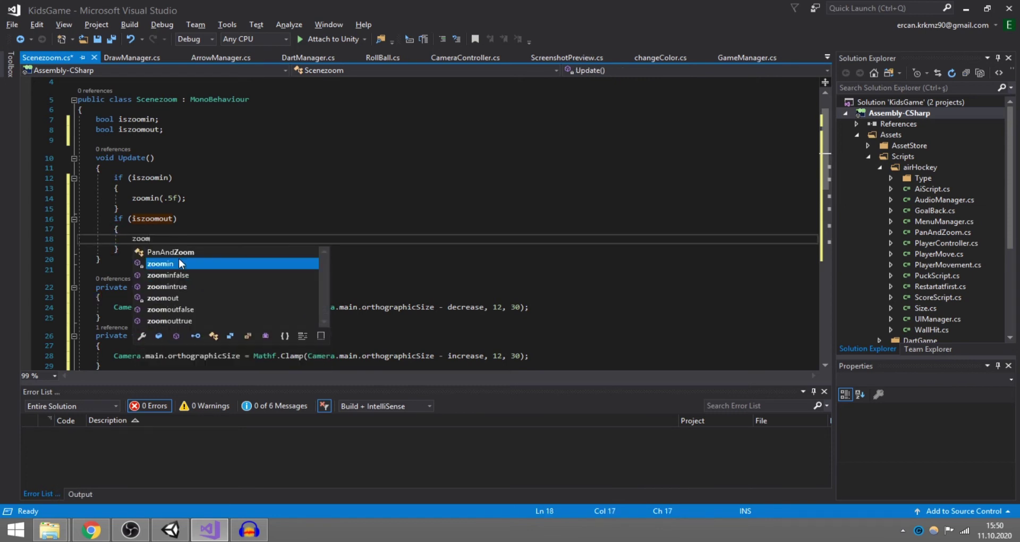
pyautogui.press('Down')
pyautogui.press('Down')
pyautogui.press('Down')
pyautogui.press('Tab')
pyautogui.write('(')
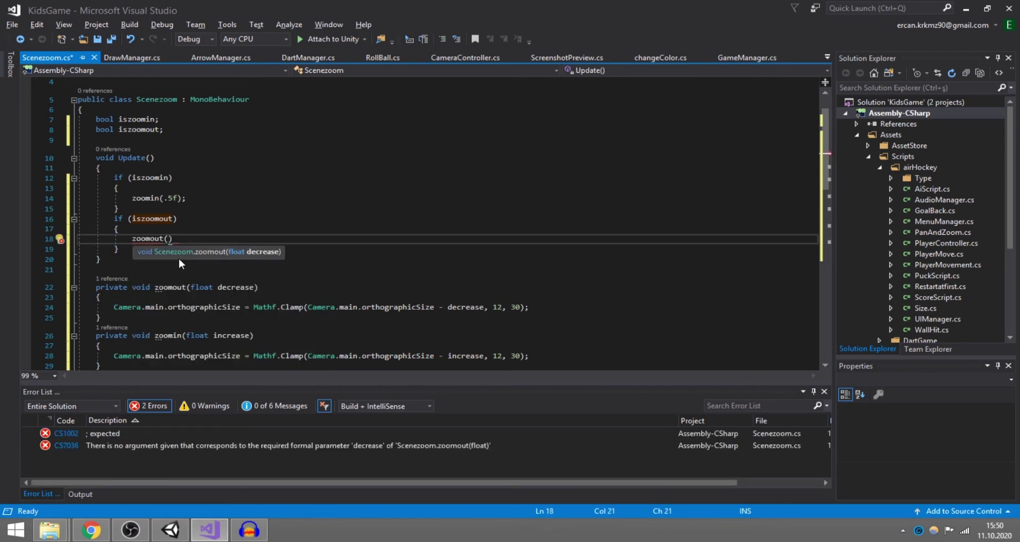
pyautogui.write('-')
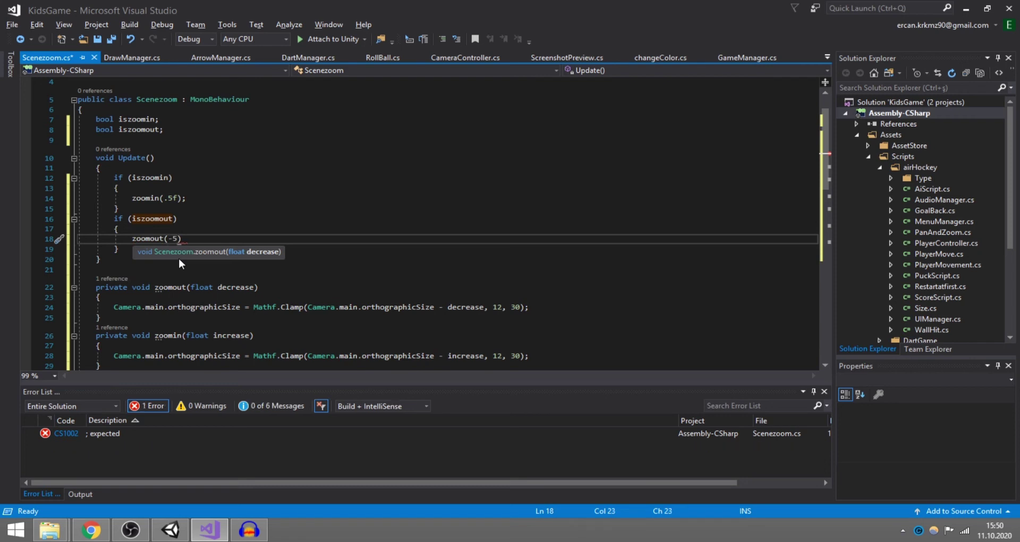
pyautogui.write('.f')
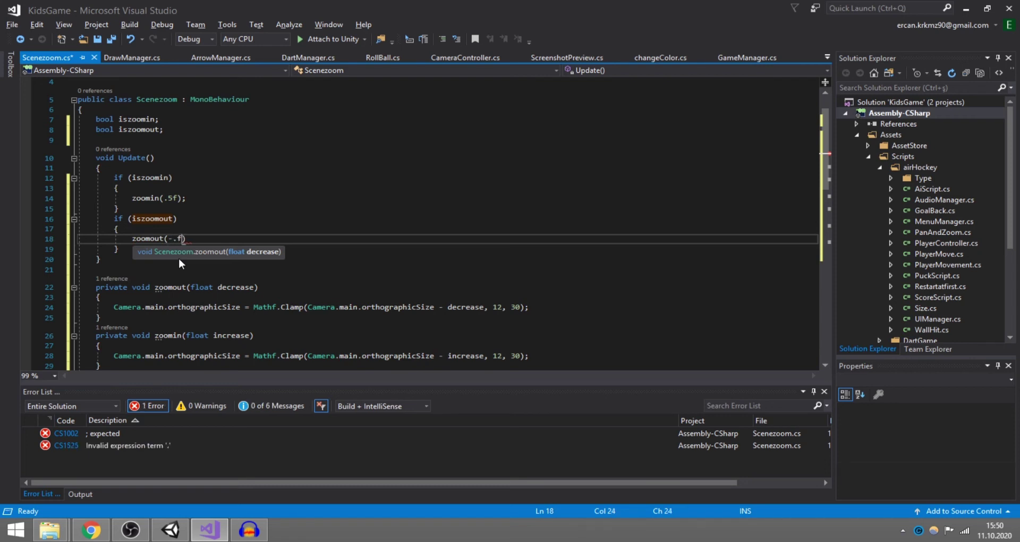
pyautogui.press('BackSpace')
pyautogui.click(193, 241)
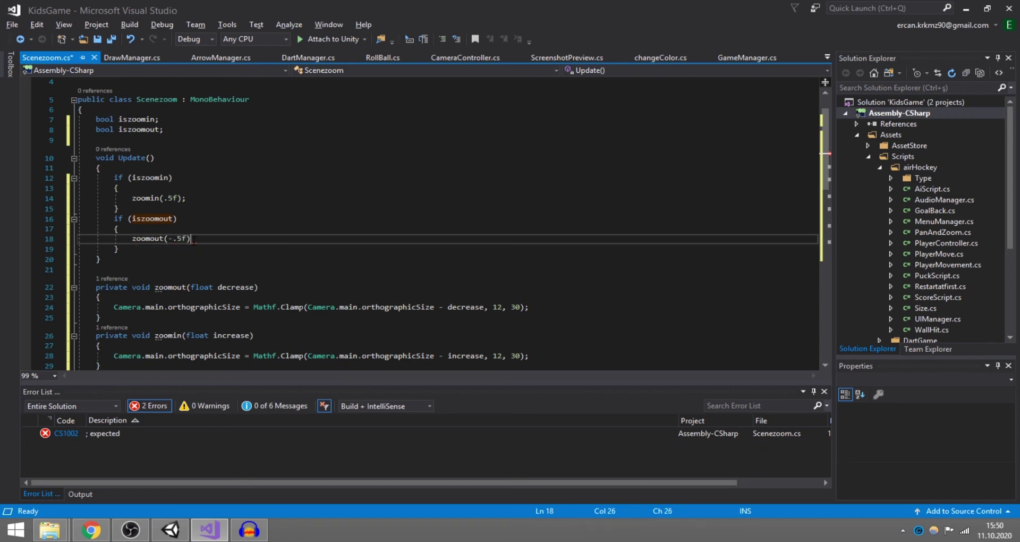
pyautogui.hotkey('ctrl', 's')
pyautogui.hotkey('alt', 'Tab')
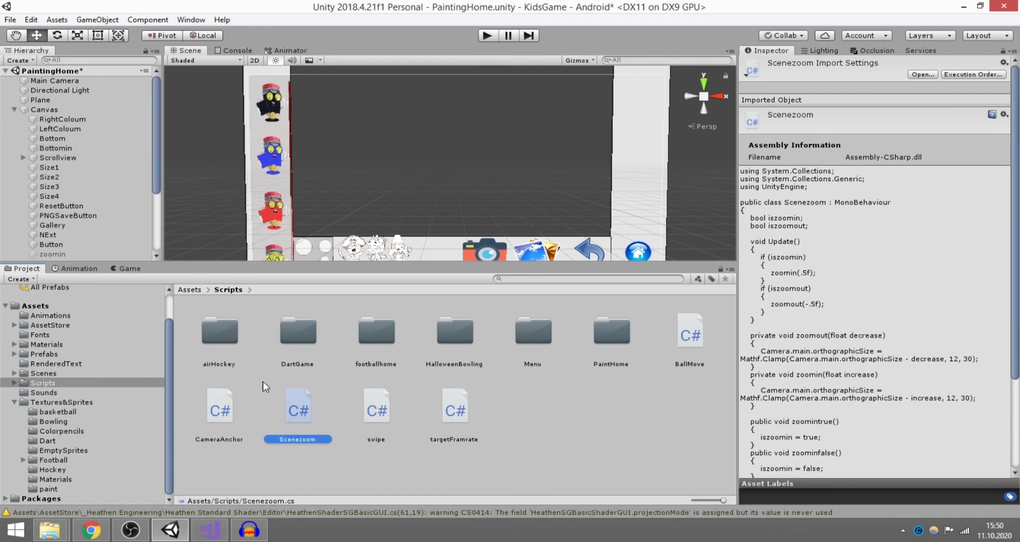
# Remove the duplicate second Scenezoom (Script) component from Main Camera
pyautogui.moveTo(294, 405); pyautogui.dragTo(59, 85)
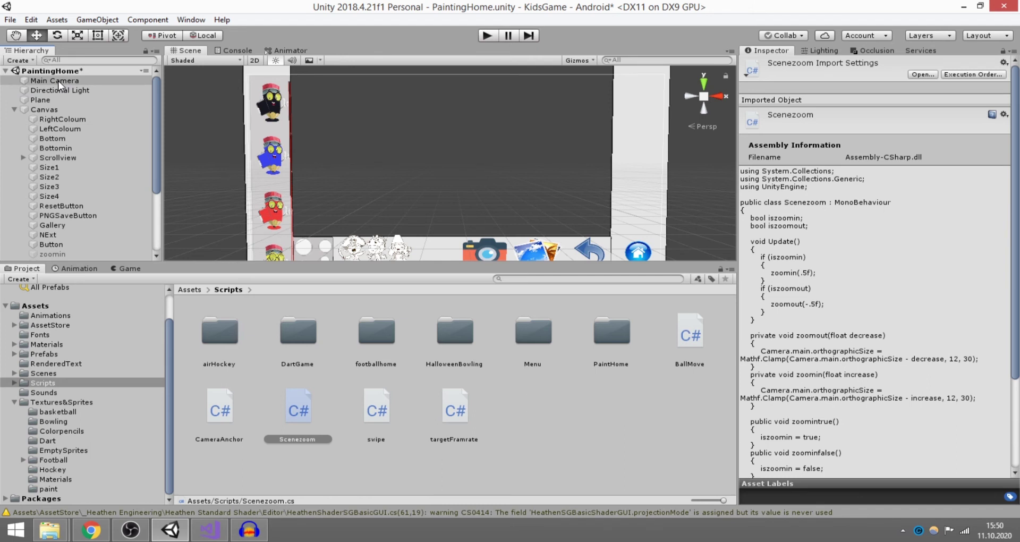
pyautogui.moveTo(59, 85); pyautogui.dragTo(59, 85)
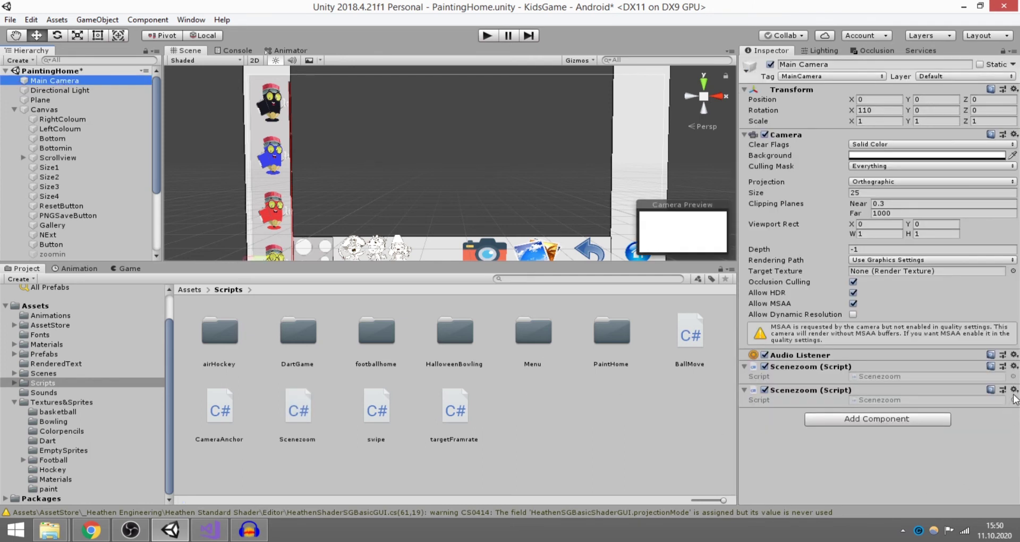
pyautogui.click(1013, 366)
pyautogui.click(924, 396)
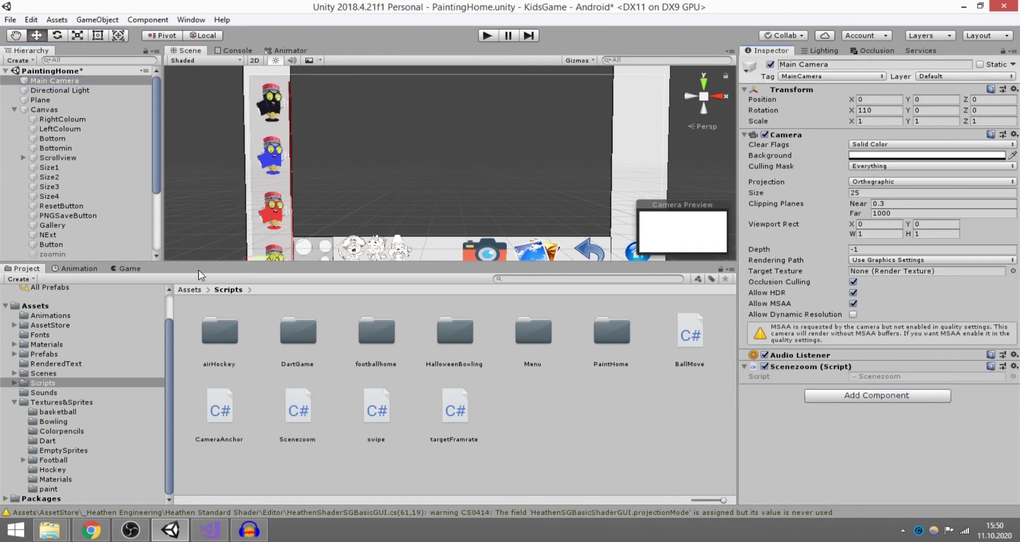
# Select the zoomin and zoomourt buttons together and set them active
pyautogui.scroll(-3, 94, 198)
pyautogui.click(64, 191)
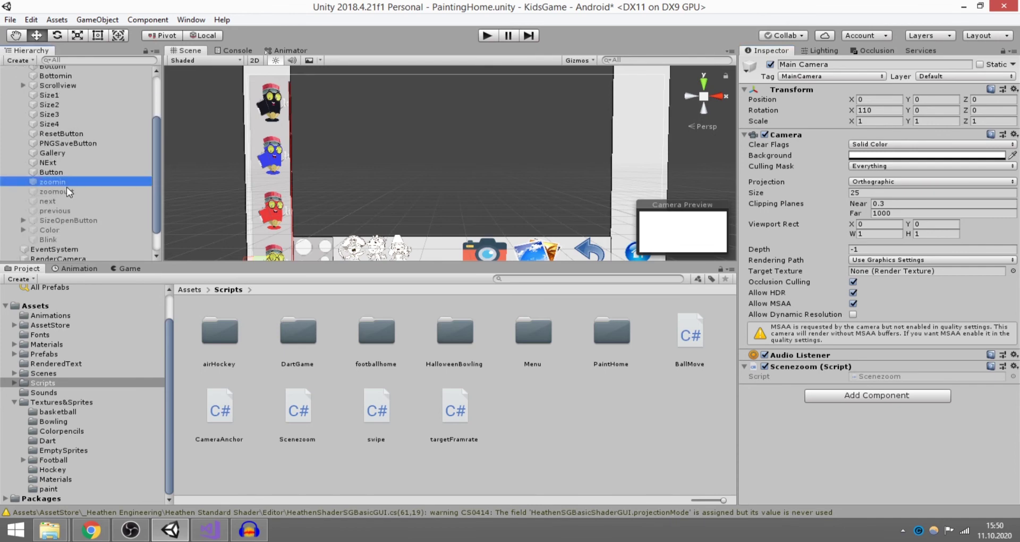
pyautogui.keyDown('ctrl'); pyautogui.click(63, 182); pyautogui.keyUp('ctrl')
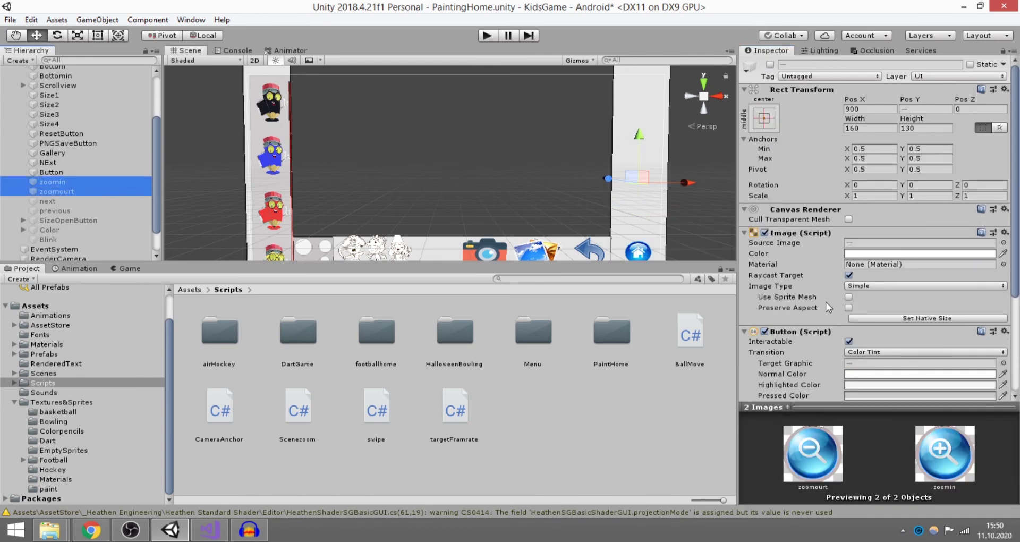
pyautogui.click(769, 65)
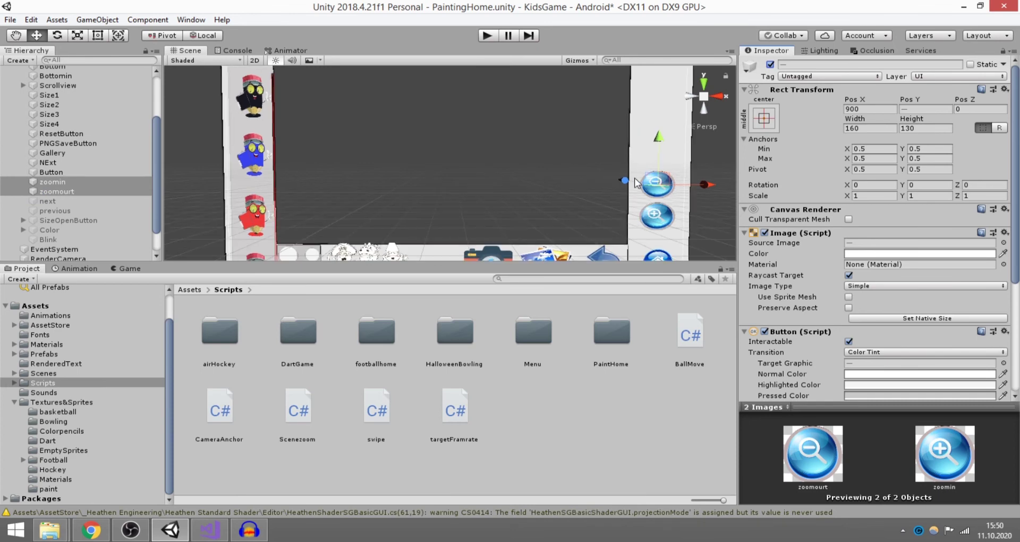
# Add an Event Trigger component to both zoom buttons, searching 'event'
pyautogui.scroll(2, 425, 159)
pyautogui.scroll(-2, 807, 323)
pyautogui.scroll(-4, 808, 323)
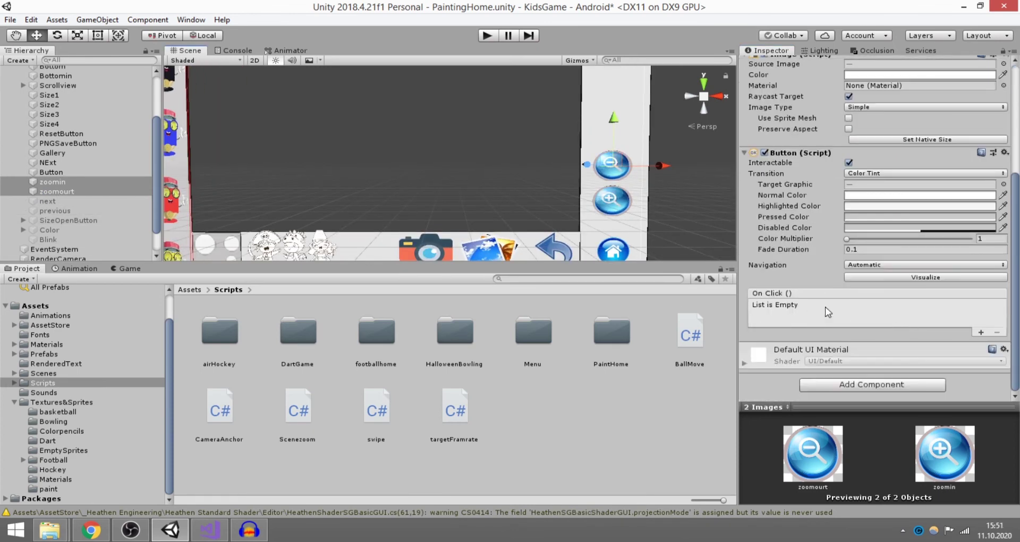
pyautogui.click(916, 384)
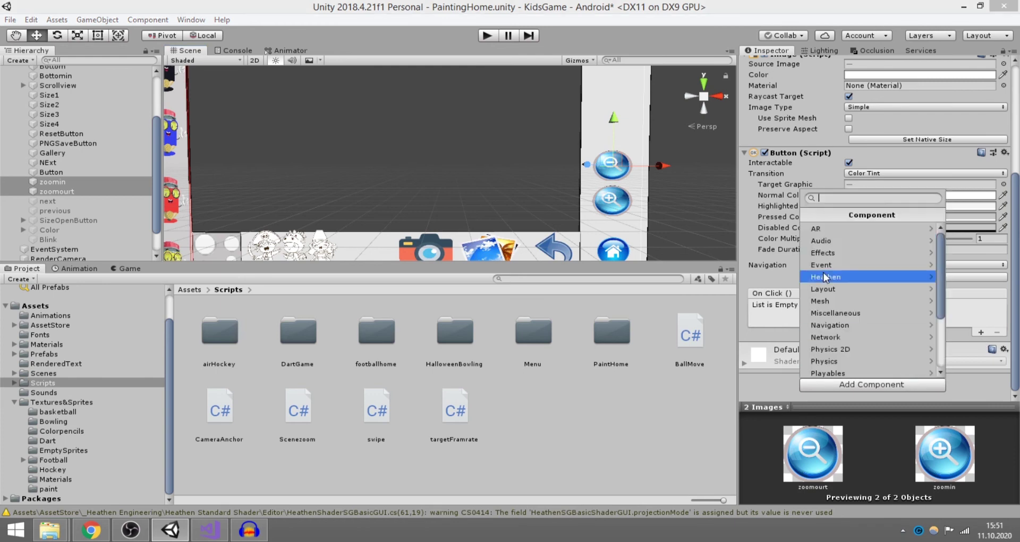
pyautogui.write('event')
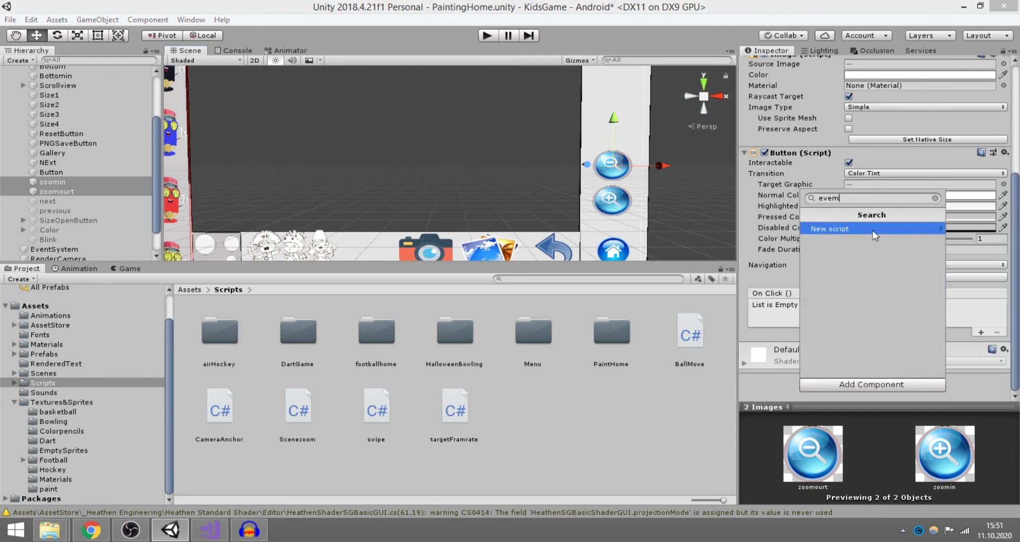
pyautogui.click(864, 240)
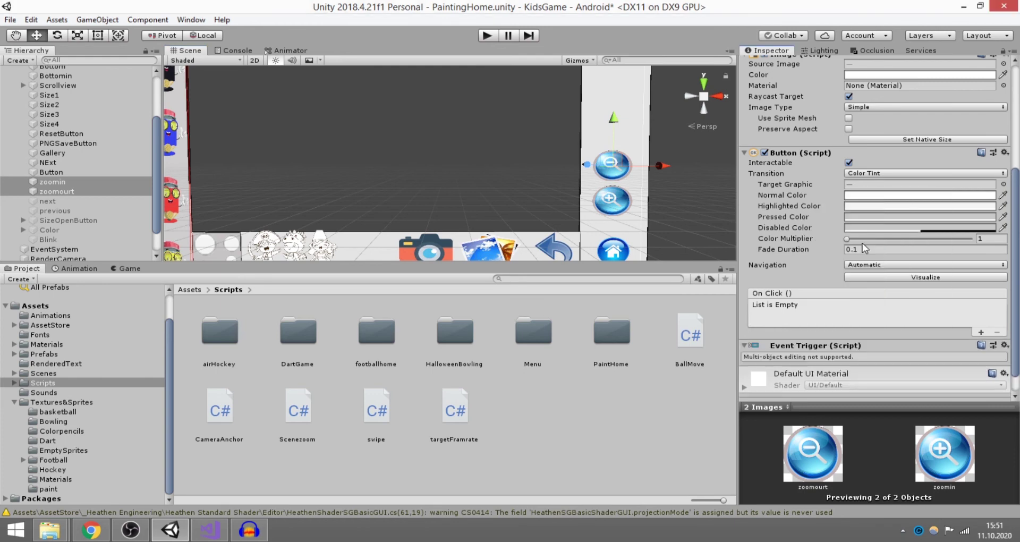
pyautogui.scroll(-1, 864, 247)
# Add Pointer Down and Pointer Up event types to zoomin's Event Trigger
pyautogui.click(52, 183)
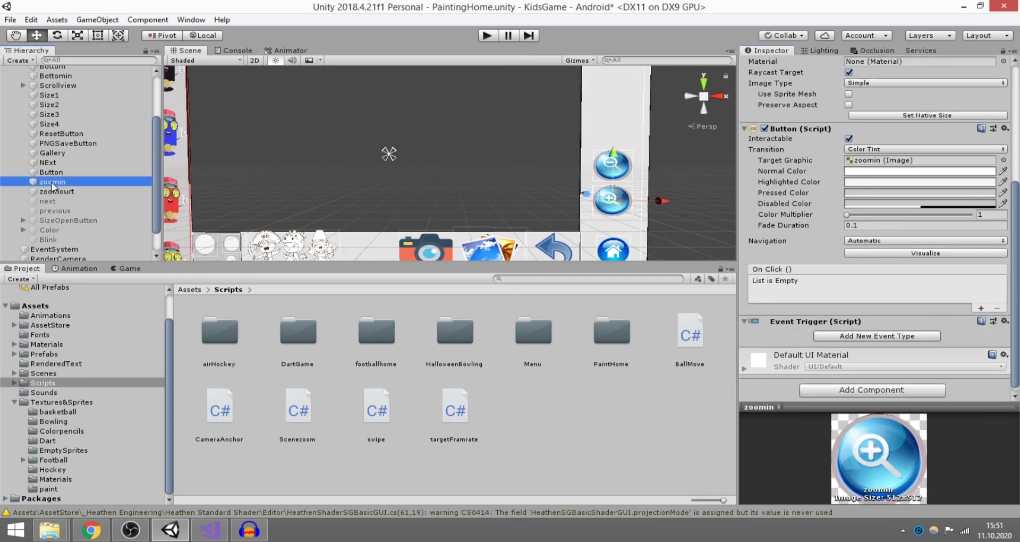
pyautogui.click(855, 335)
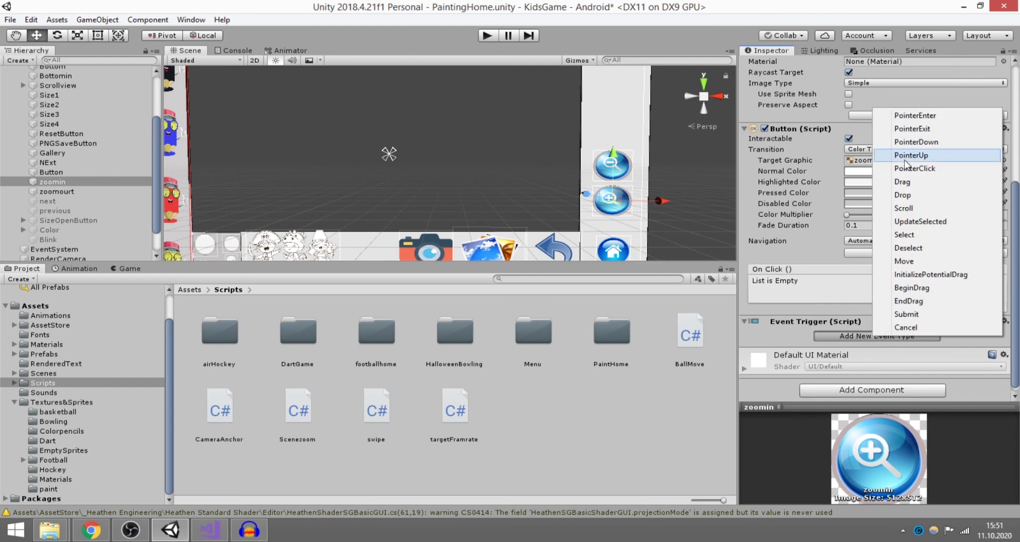
pyautogui.click(909, 142)
pyautogui.click(856, 396)
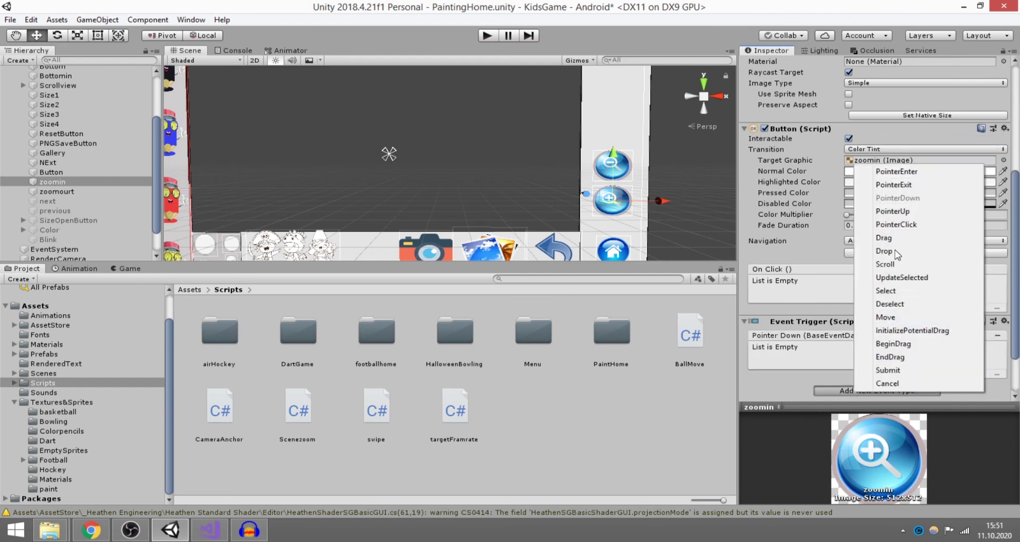
pyautogui.click(898, 212)
pyautogui.scroll(-4, 877, 255)
# Add Pointer Down and Pointer Up event types to zoomourt's Event Trigger
pyautogui.click(56, 191)
pyautogui.click(877, 333)
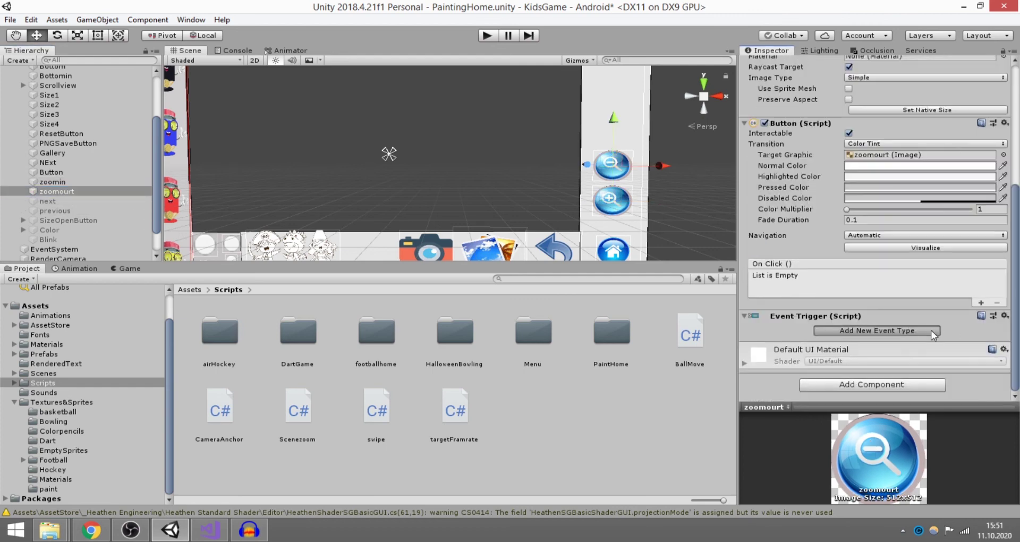
pyautogui.click(932, 144)
pyautogui.click(886, 386)
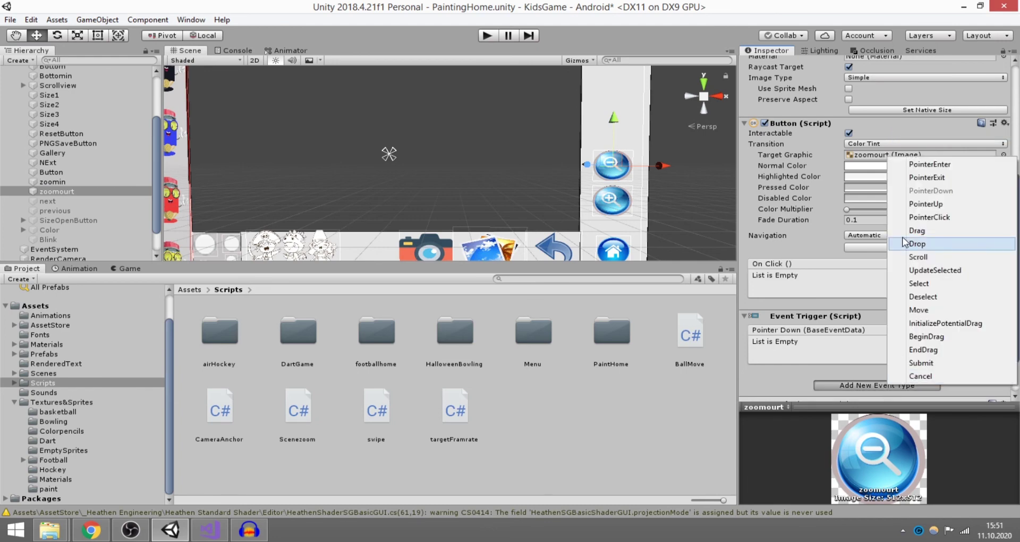
pyautogui.click(913, 203)
pyautogui.scroll(-3, 821, 255)
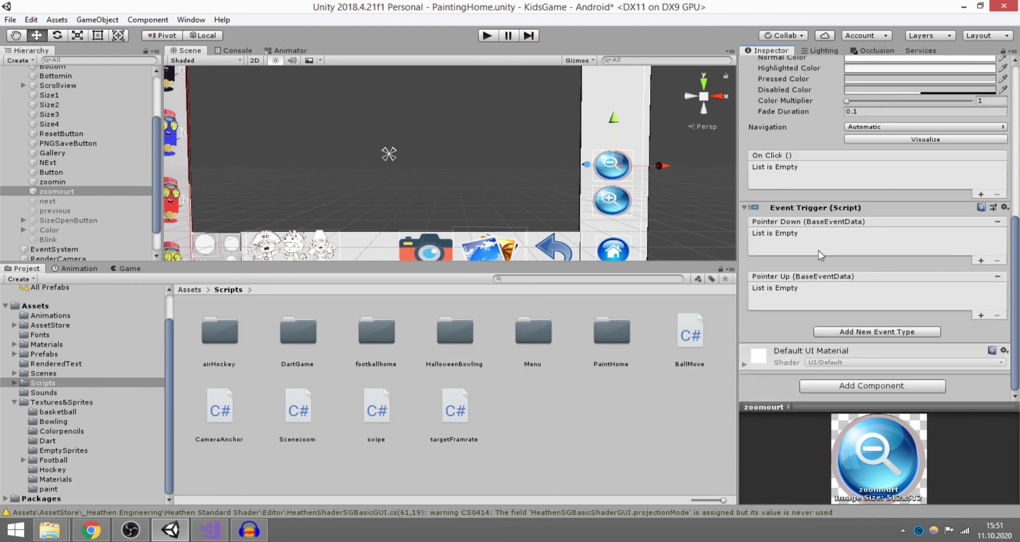
# Add a call slot under each of zoomin's Pointer Down and Pointer Up events
pyautogui.click(51, 182)
pyautogui.click(981, 260)
pyautogui.click(981, 315)
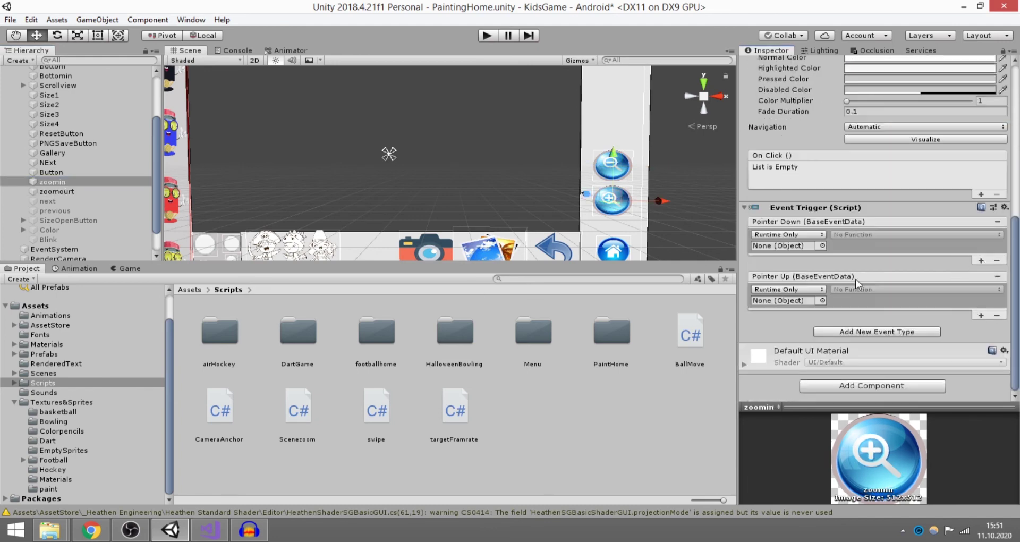
pyautogui.scroll(3, 74, 160)
pyautogui.click(62, 80)
# Assign Main Camera to zoomin's events: Pointer Down calls Scenezoom.zoomintrue, Pointer Up calls zoominfalse
pyautogui.moveTo(62, 80); pyautogui.dragTo(781, 300)
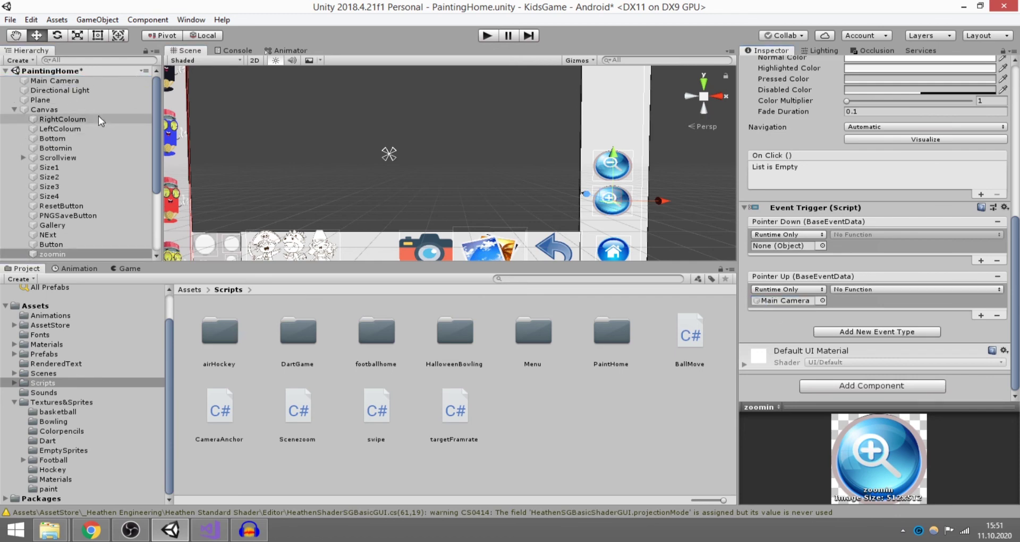
pyautogui.moveTo(727, 230); pyautogui.dragTo(781, 245)
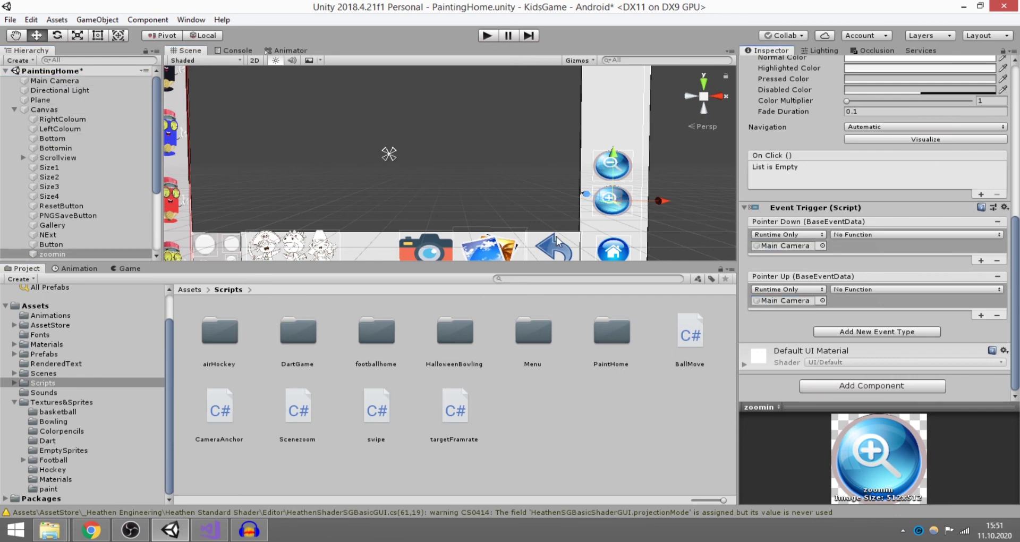
pyautogui.click(867, 235)
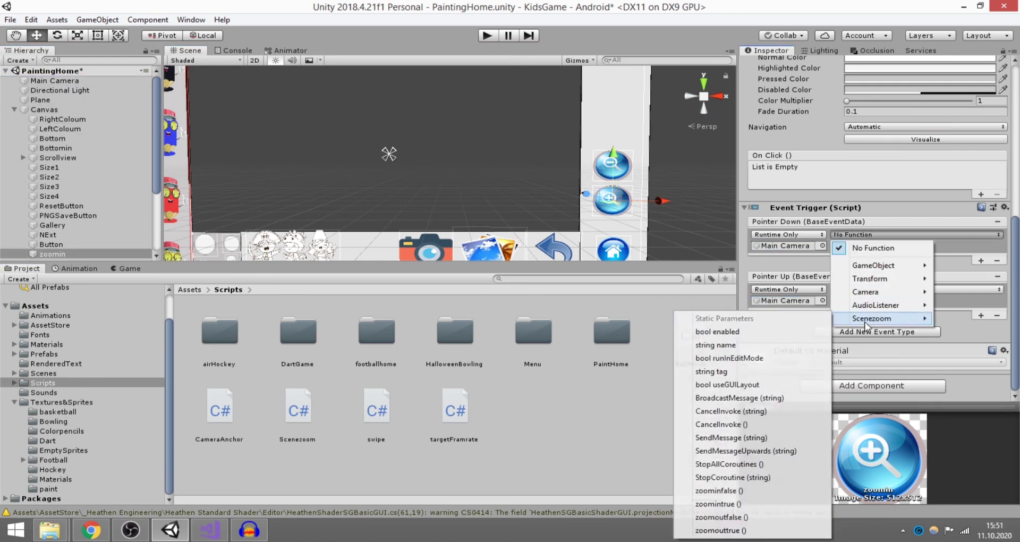
pyautogui.click(731, 502)
pyautogui.click(864, 291)
pyautogui.moveTo(876, 373)
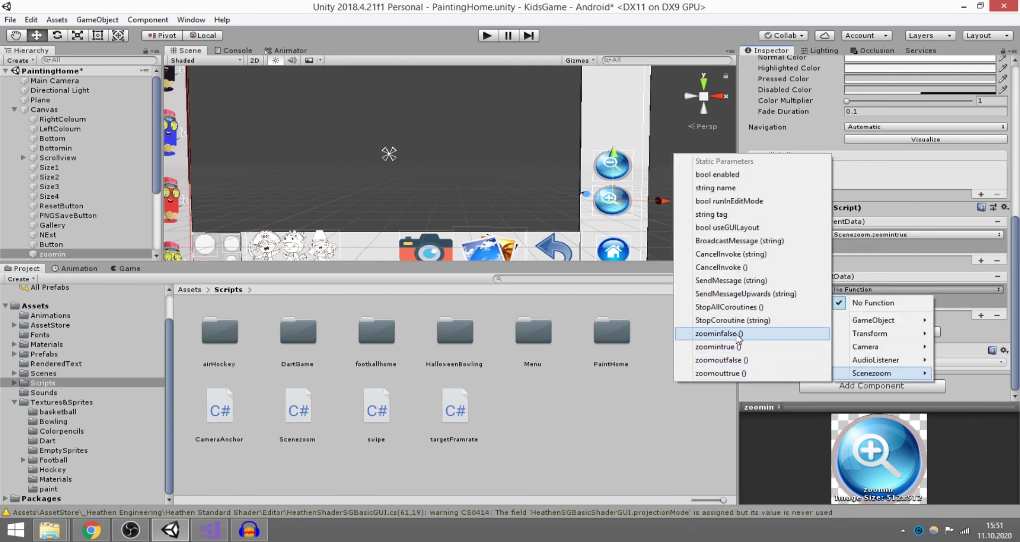
pyautogui.click(743, 333)
pyautogui.scroll(-3, 75, 253)
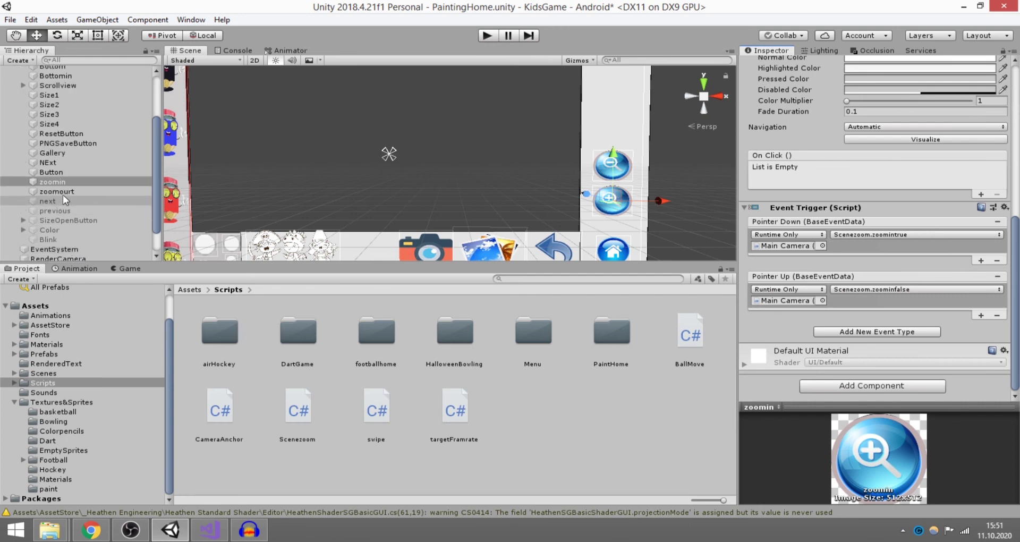
pyautogui.click(53, 192)
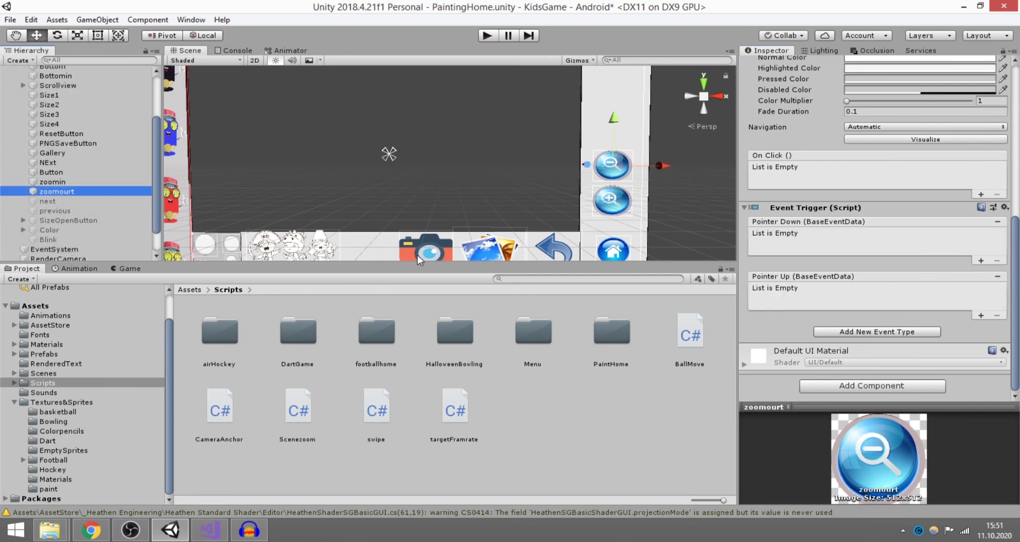
# Add call slots to zoomourt's Pointer Down and Pointer Up, assigning Main Camera to both
pyautogui.click(980, 261)
pyautogui.click(980, 315)
pyautogui.scroll(4, 74, 159)
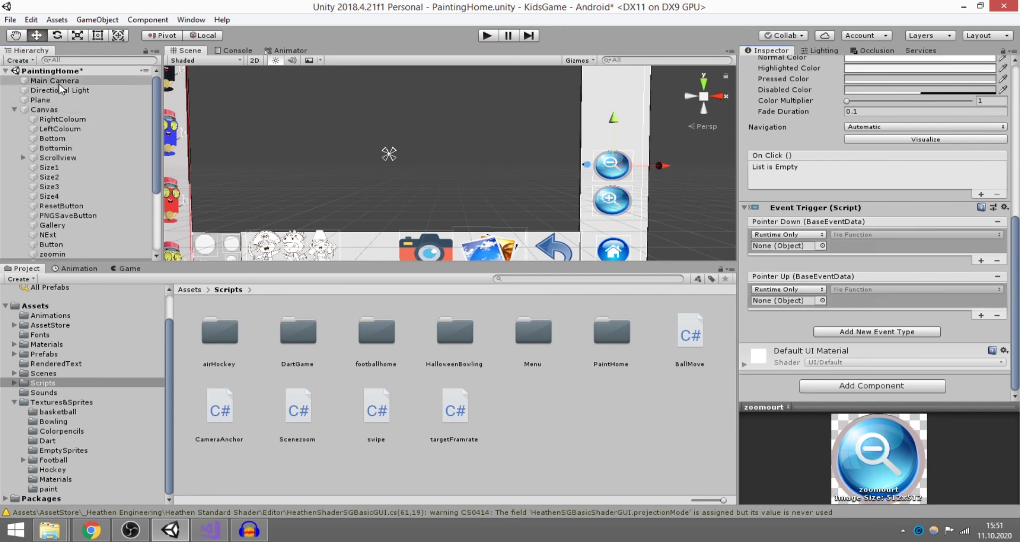
pyautogui.moveTo(53, 80); pyautogui.dragTo(797, 305)
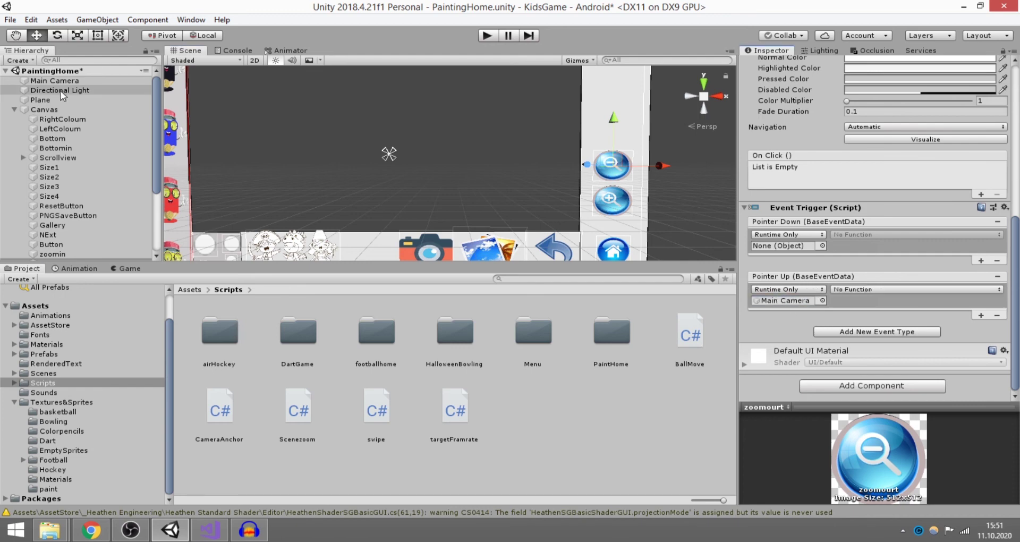
pyautogui.moveTo(53, 80); pyautogui.dragTo(779, 249)
# Set zoomourt's calls to Scenezoom.zoomouttrue and zoomoutfalse, then enter Play mode
pyautogui.click(913, 235)
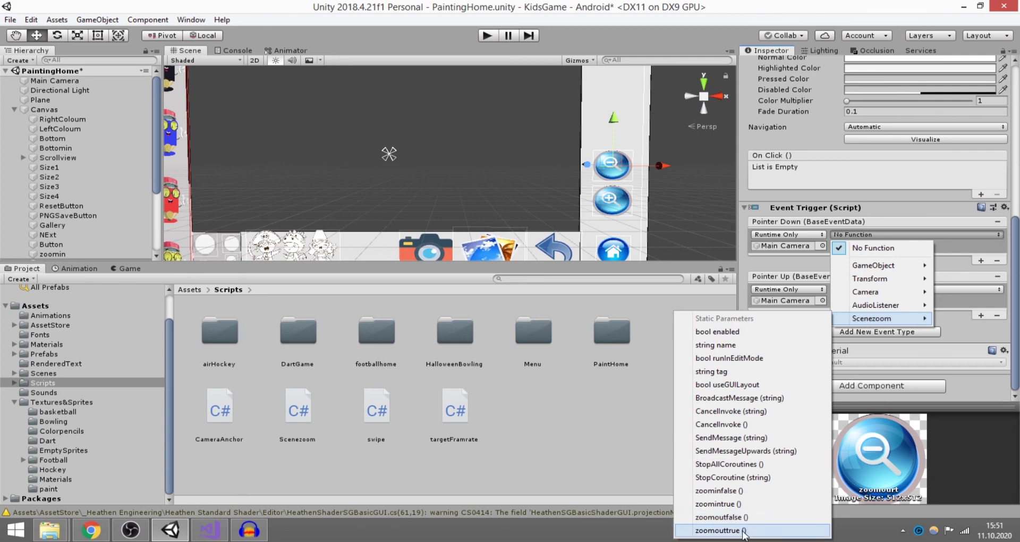
pyautogui.click(733, 530)
pyautogui.click(857, 292)
pyautogui.moveTo(872, 373)
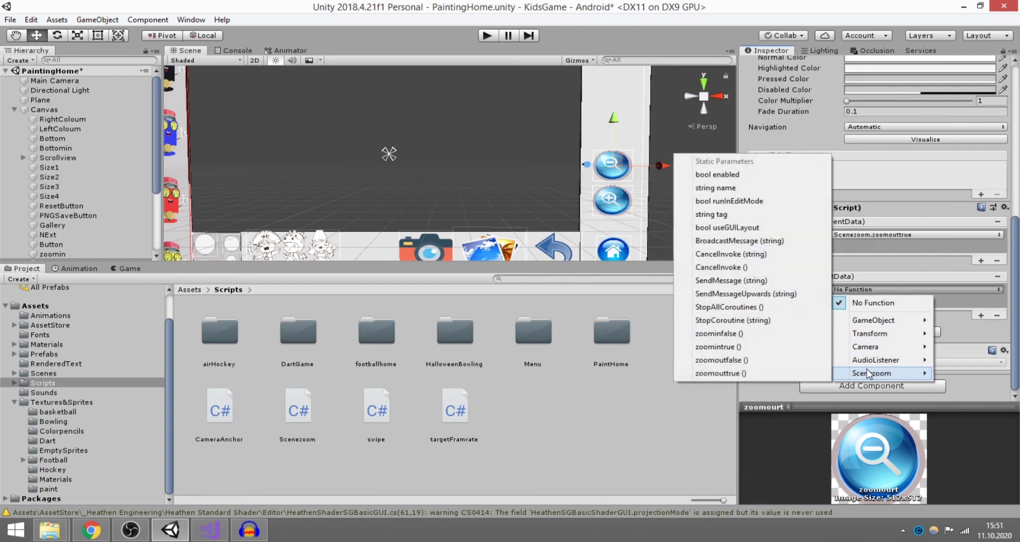
pyautogui.click(740, 360)
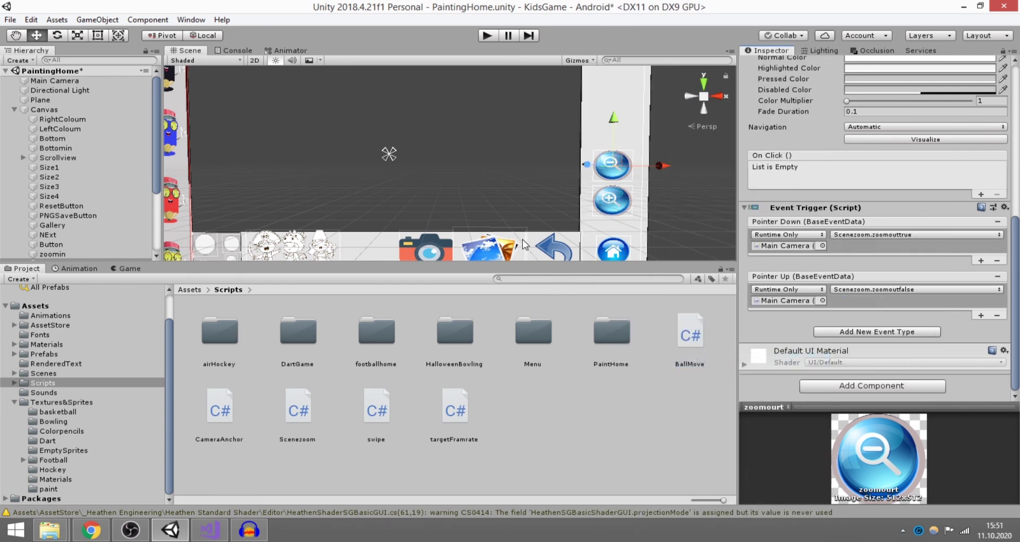
pyautogui.click(495, 37)
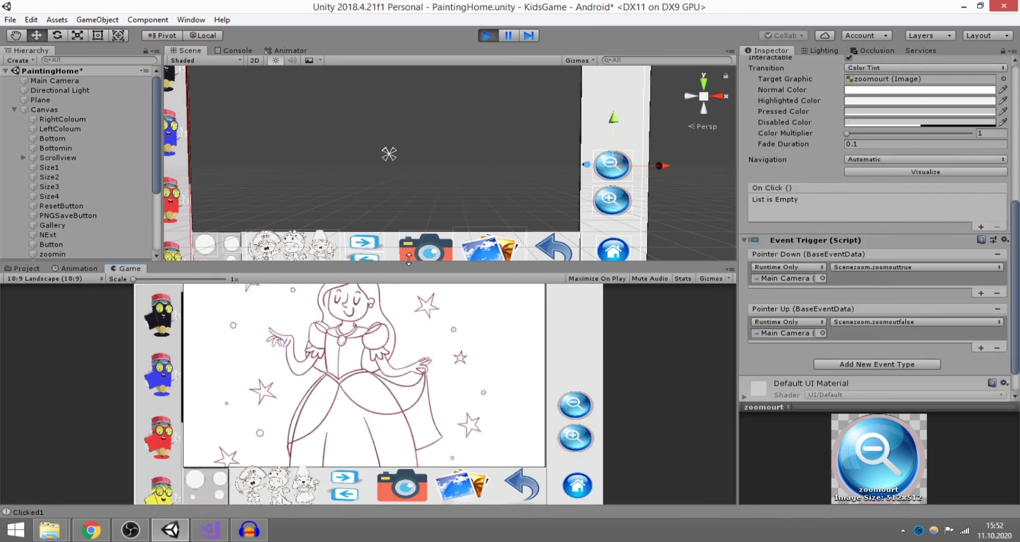
# Enlarge the Game view, zoom the princess drawing in and out, then stop playing
pyautogui.moveTo(409, 259); pyautogui.dragTo(409, 180)
pyautogui.click(653, 416)
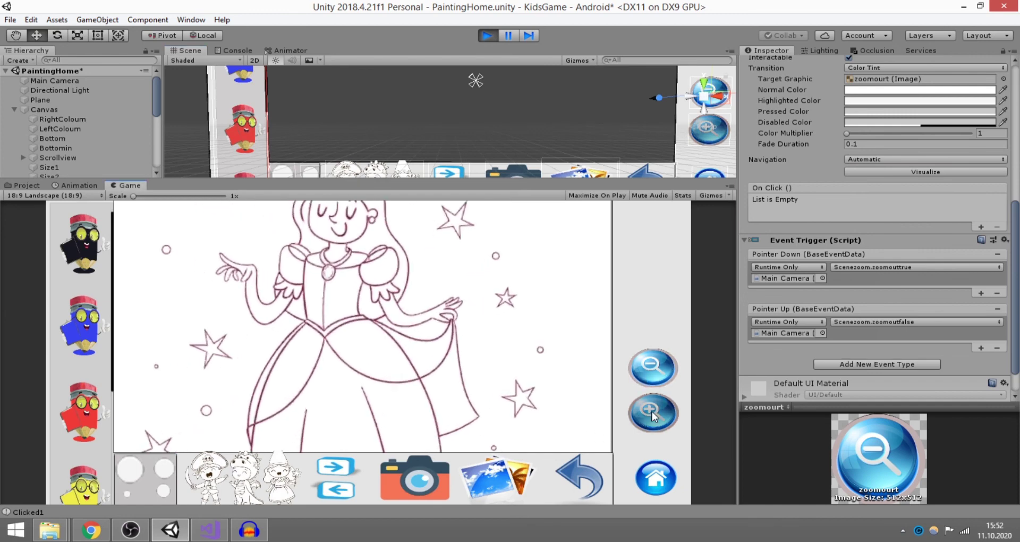
pyautogui.click(652, 366)
pyautogui.click(668, 415)
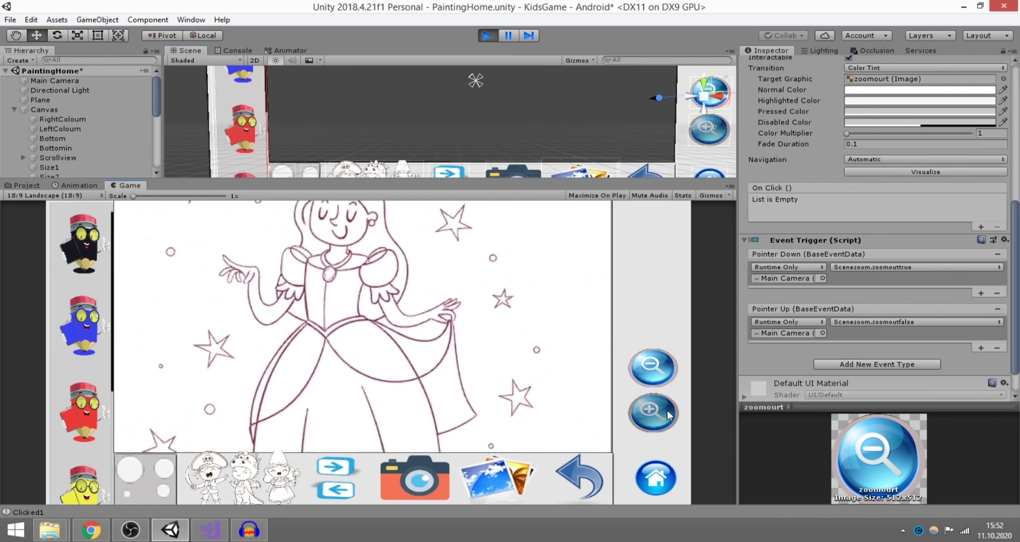
pyautogui.click(652, 367)
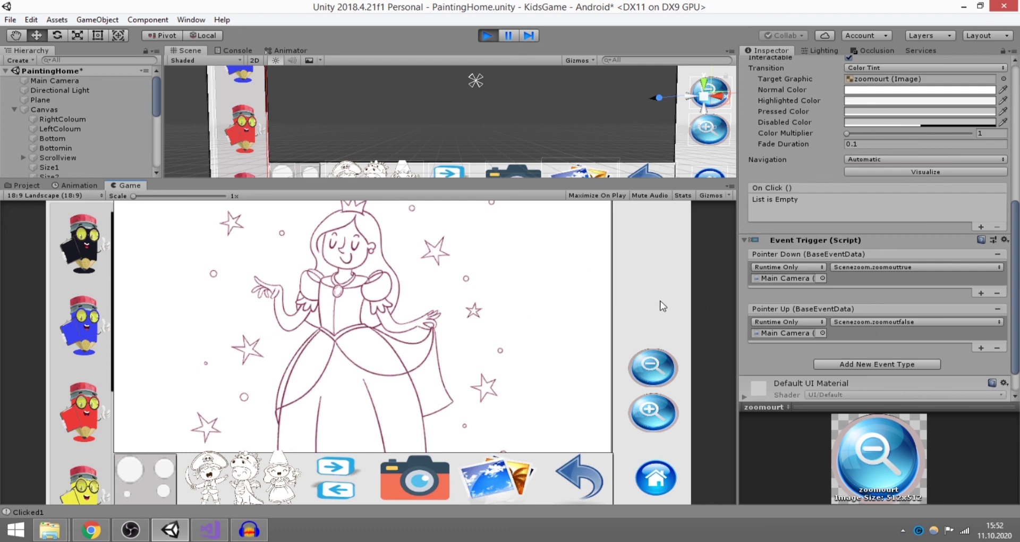
pyautogui.click(484, 36)
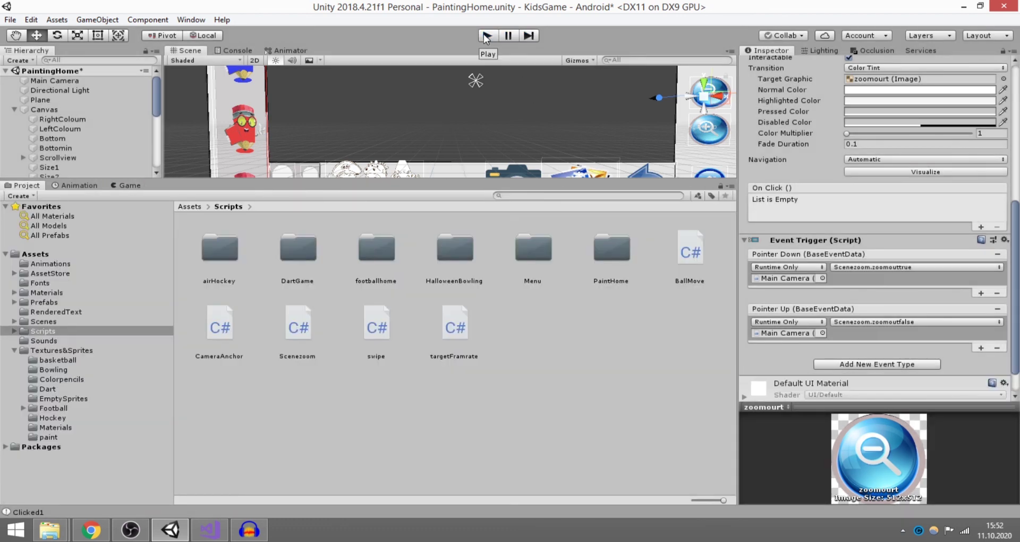